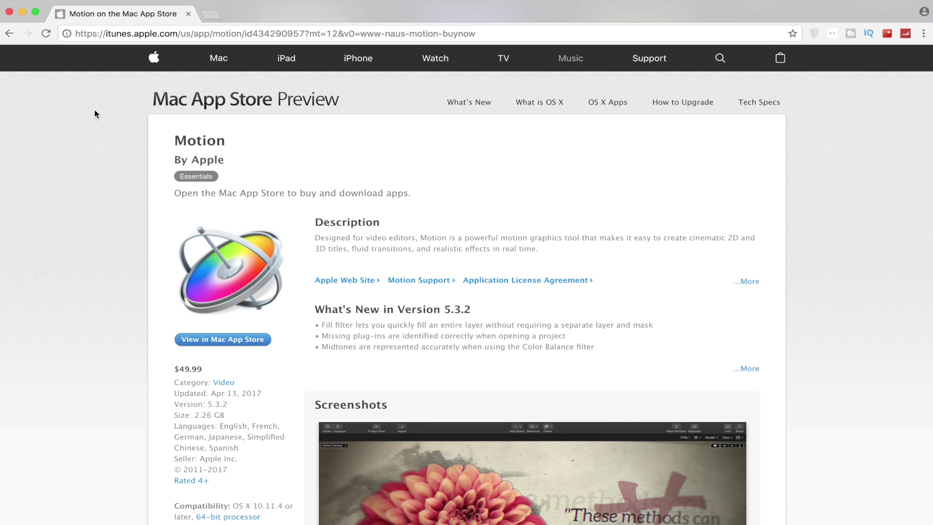
# Step: Switch to Motion and choose the blank Final Cut Transition project type
pyautogui.scroll(-2, 95, 112)
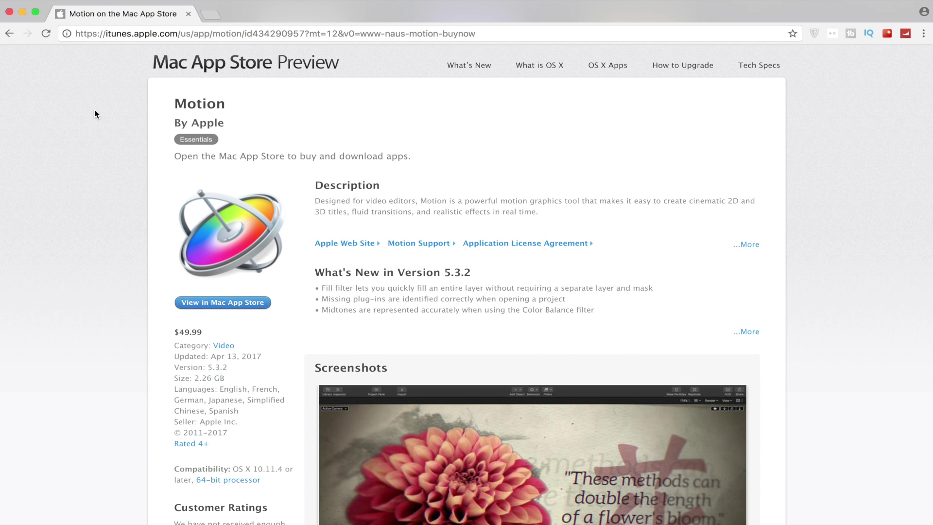
pyautogui.scroll(-2, 95, 112)
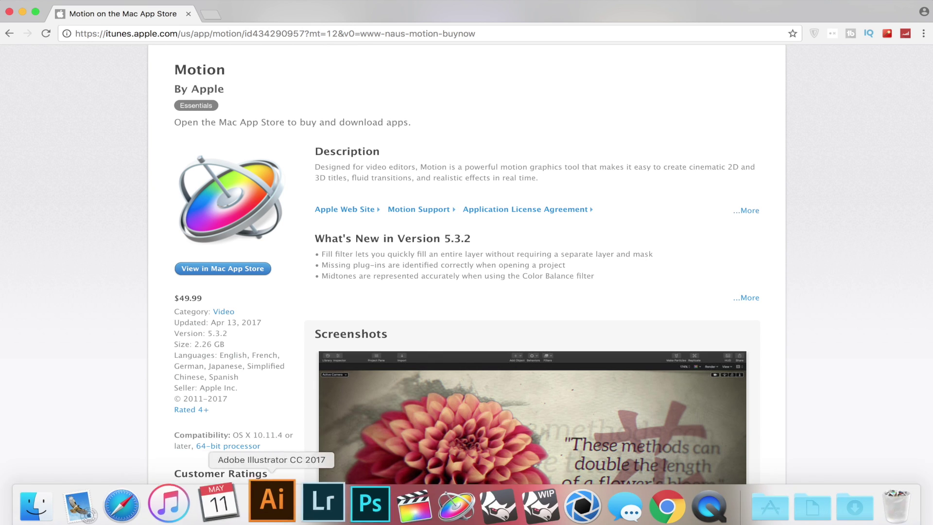
pyautogui.click(444, 510)
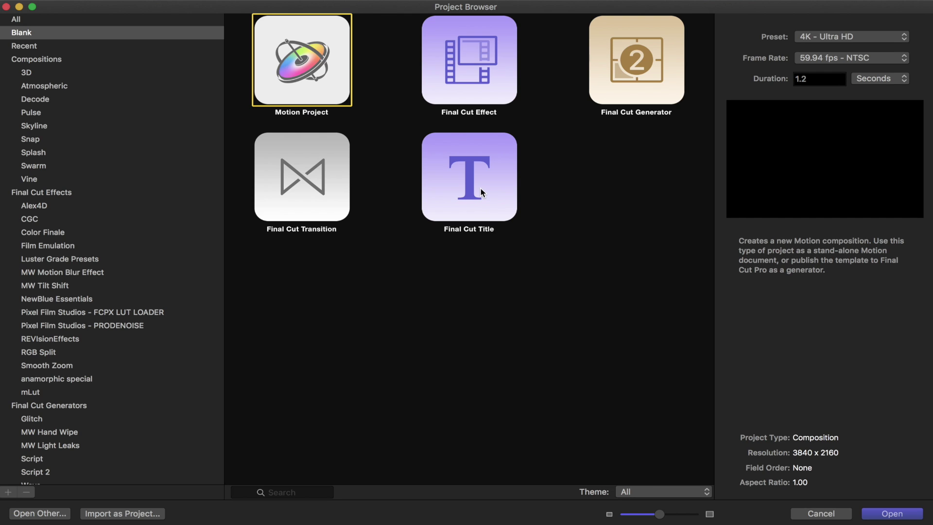
pyautogui.click(319, 170)
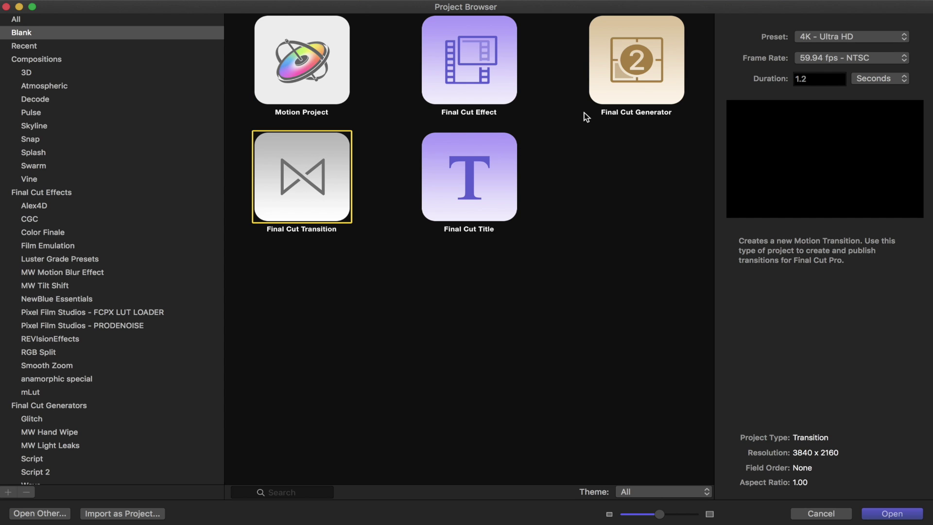
pyautogui.click(808, 38)
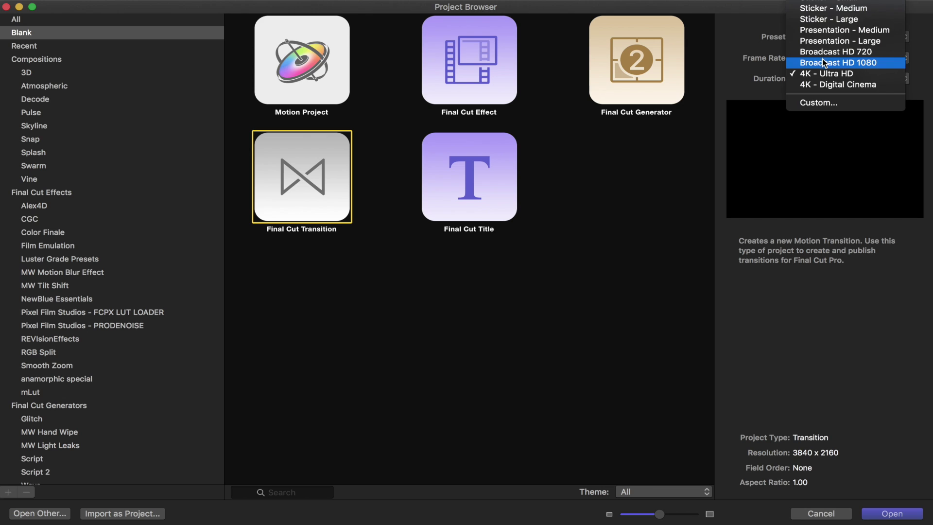
pyautogui.click(825, 64)
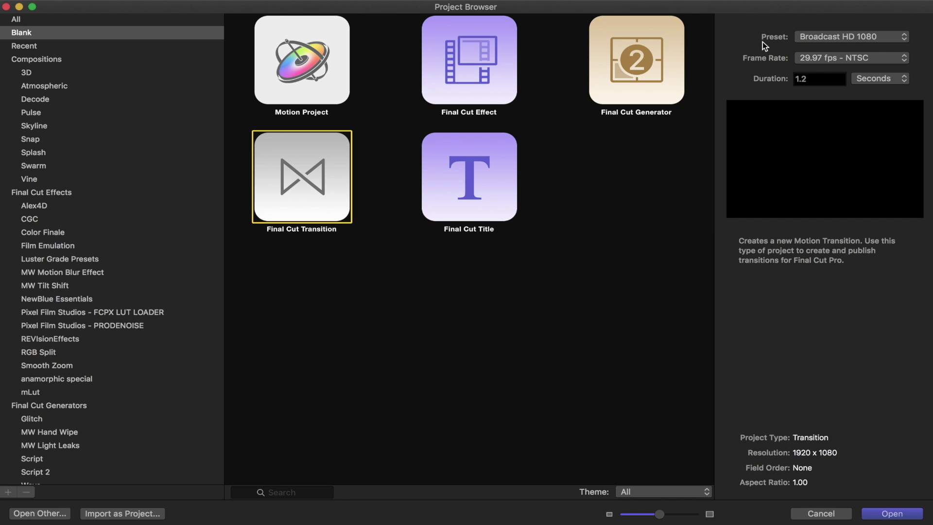
pyautogui.click(837, 37)
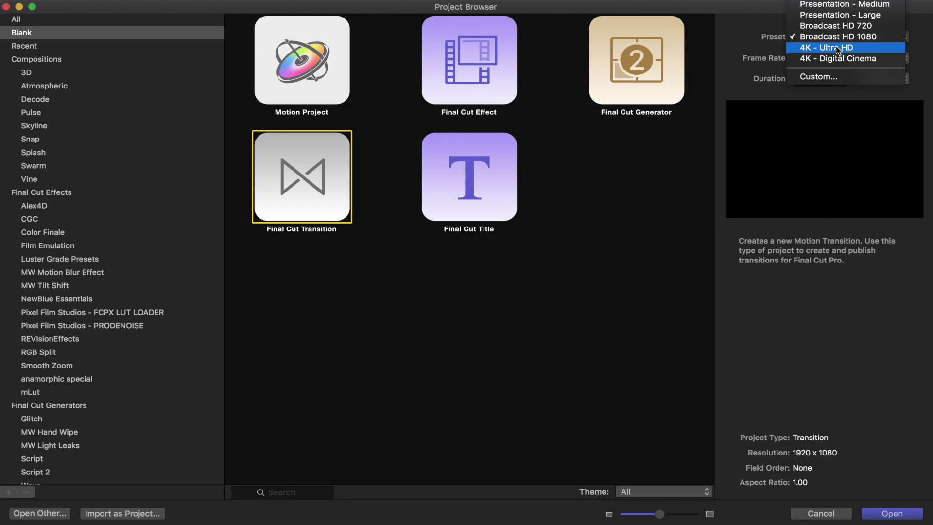
pyautogui.click(837, 47)
# Step: Create the transition project with a frame rate of 29.97 fps - NTSC and a duration of 2 seconds
pyautogui.click(805, 58)
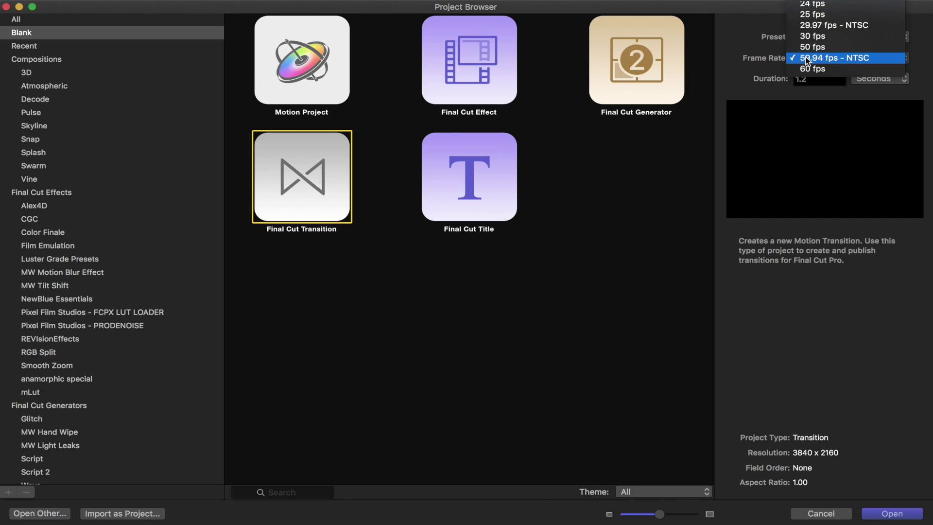
pyautogui.click(856, 25)
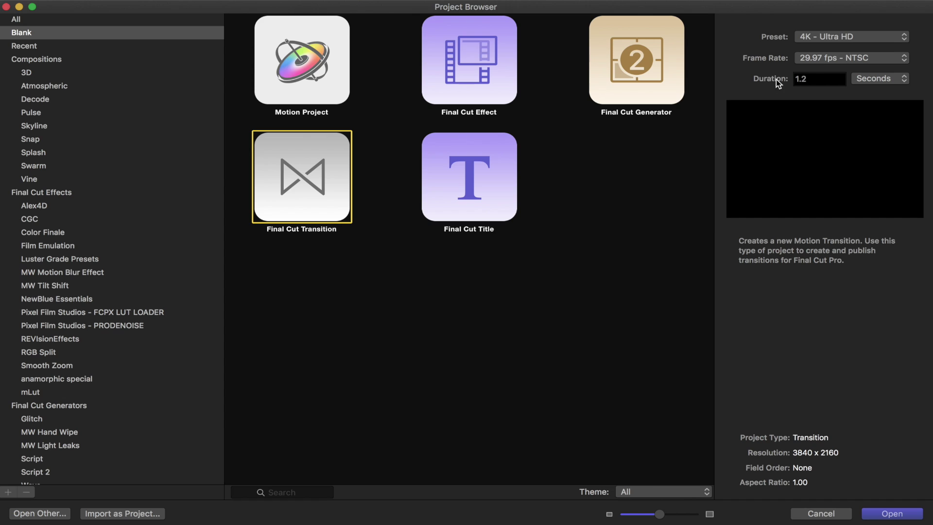
pyautogui.click(816, 78)
pyautogui.moveTo(817, 78); pyautogui.dragTo(769, 76)
pyautogui.write('2')
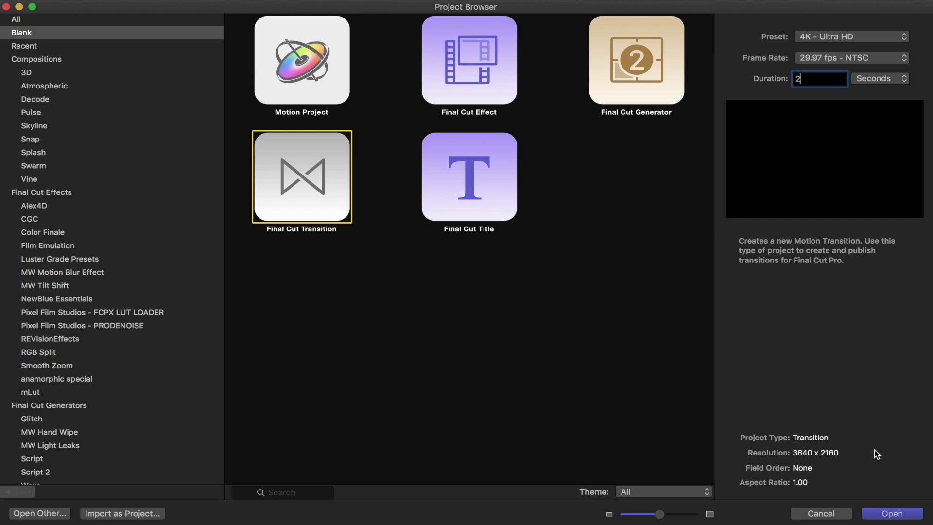
pyautogui.click(892, 513)
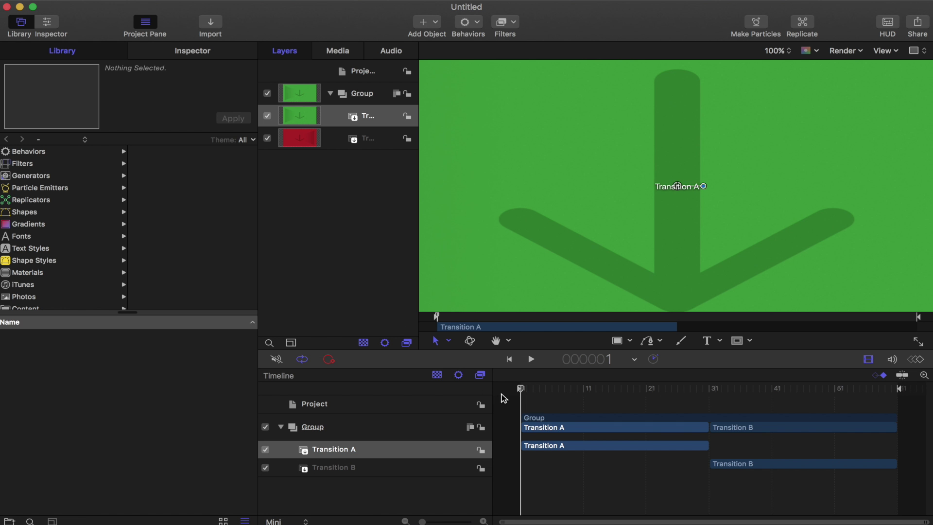
pyautogui.click(521, 391)
pyautogui.moveTo(521, 392)
pyautogui.mouseDown()
pyautogui.moveTo(900, 385)
pyautogui.moveTo(517, 396)
pyautogui.mouseUp()
# Step: Look through the library's filter categories, including the filters under Border and Blur
pyautogui.click(62, 166)
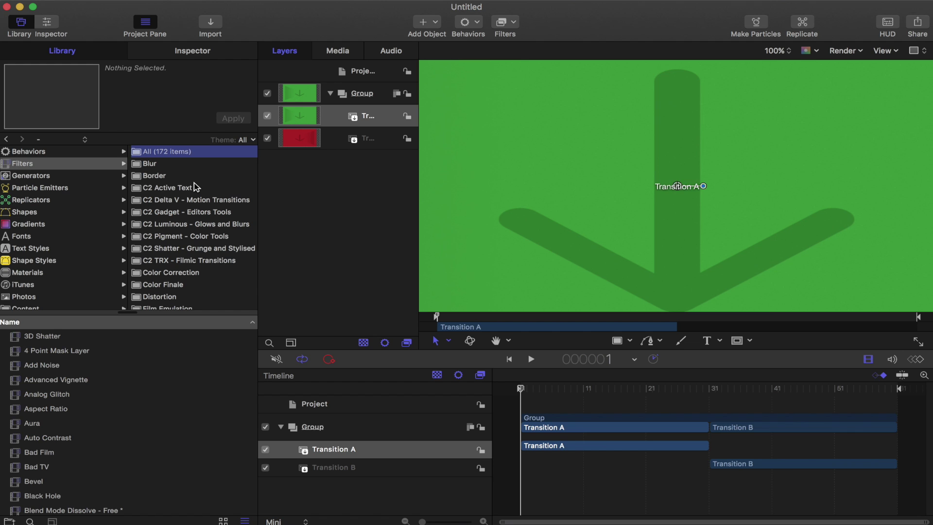
pyautogui.scroll(-3, 194, 187)
pyautogui.scroll(3, 194, 187)
pyautogui.click(170, 176)
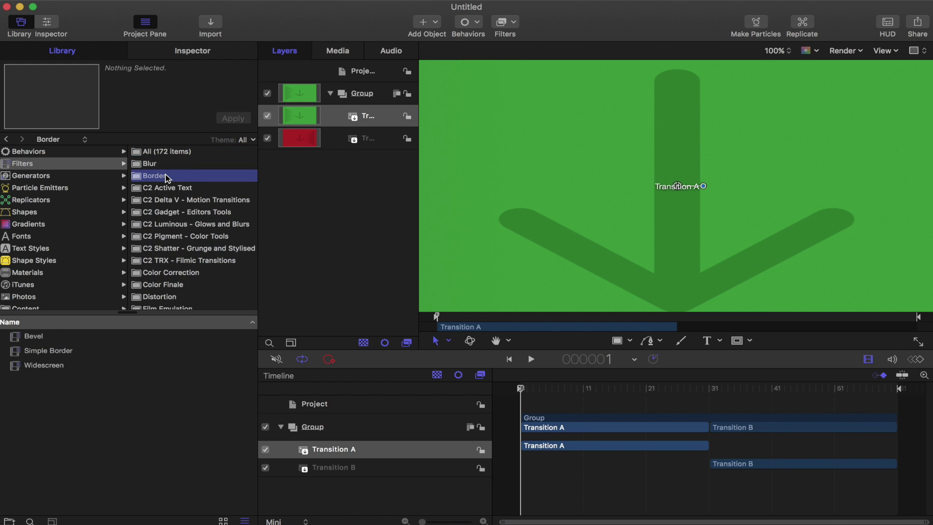
pyautogui.click(181, 165)
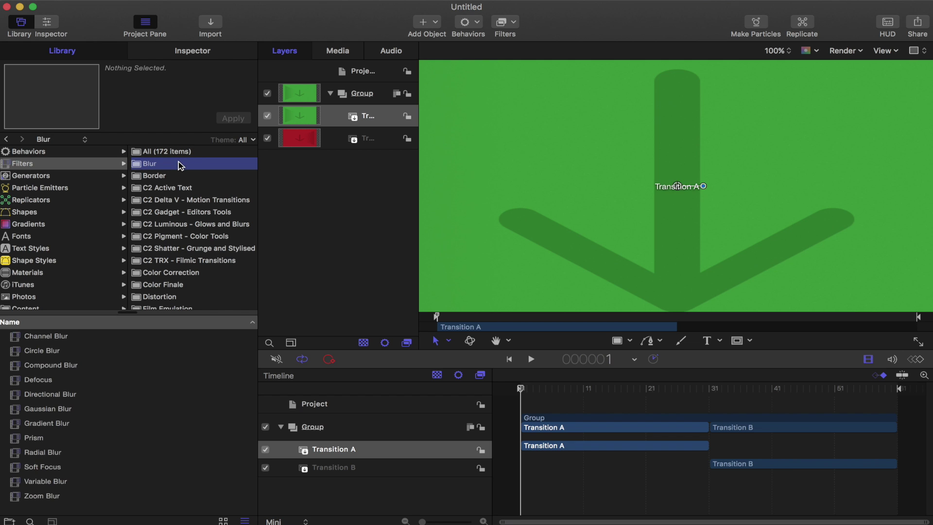
pyautogui.scroll(-1, 98, 395)
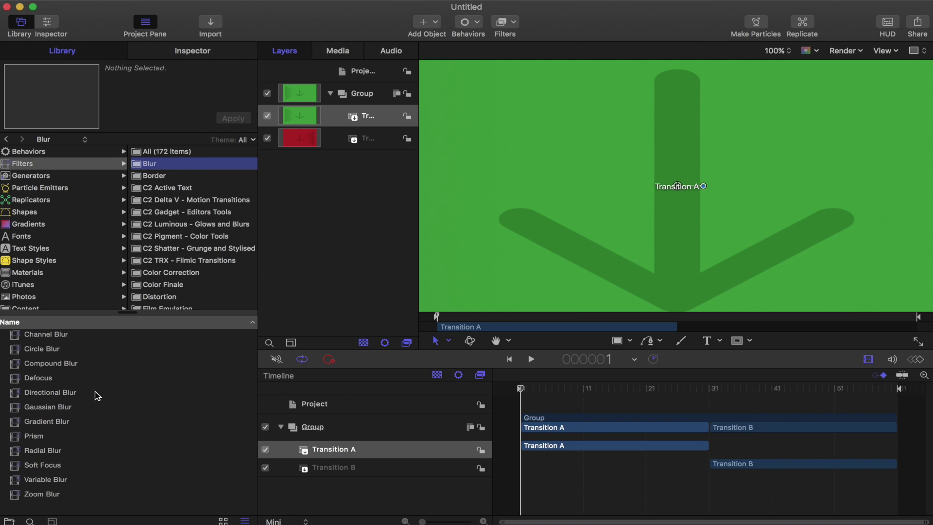
# Step: Preview the Disc Warp, Black Hole and Bulge filters in the Distortion category
pyautogui.scroll(-3, 168, 201)
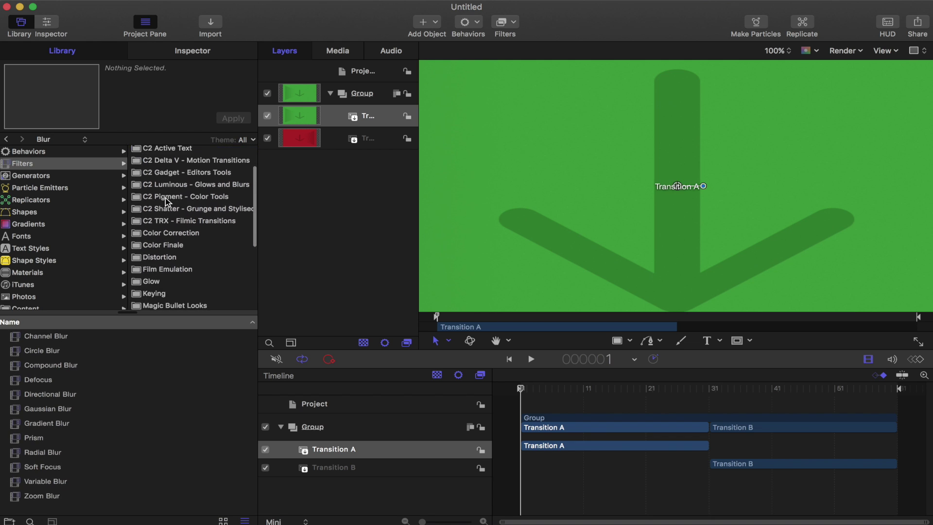
pyautogui.click(170, 256)
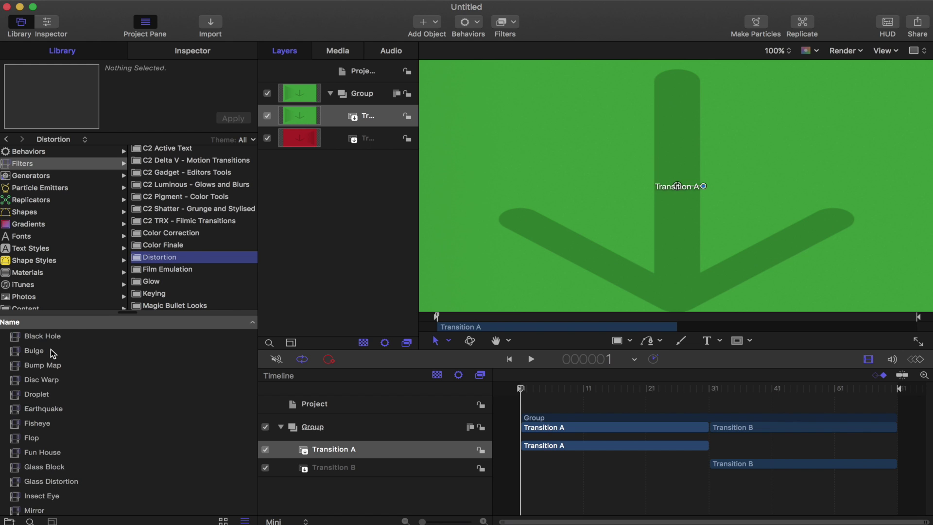
pyautogui.click(61, 380)
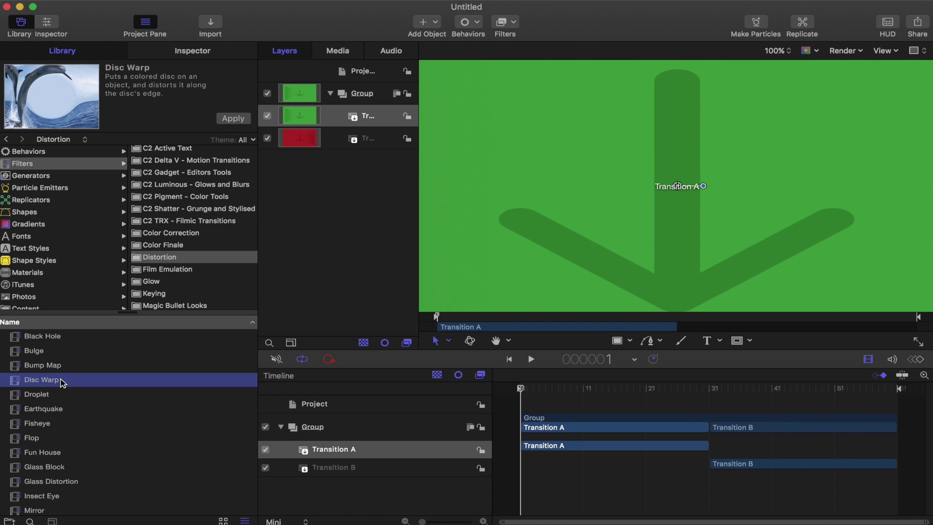
pyautogui.click(59, 338)
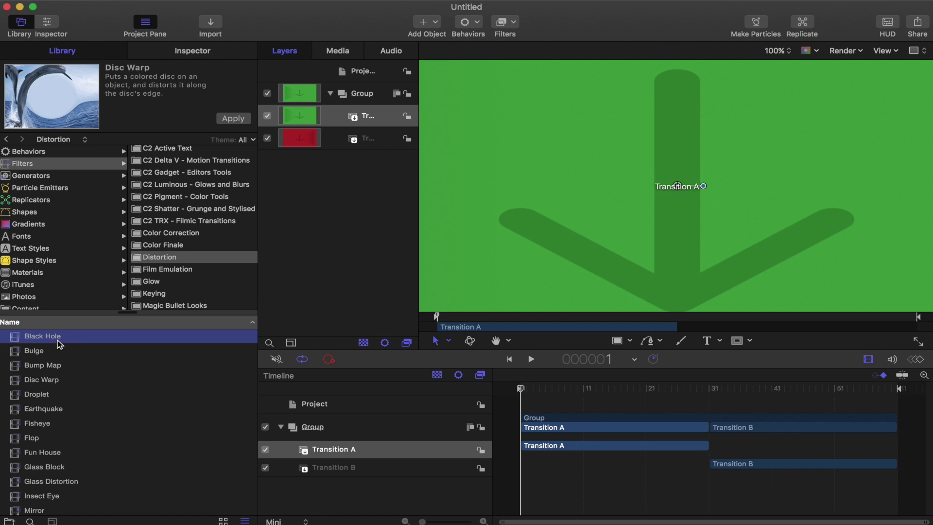
pyautogui.click(60, 355)
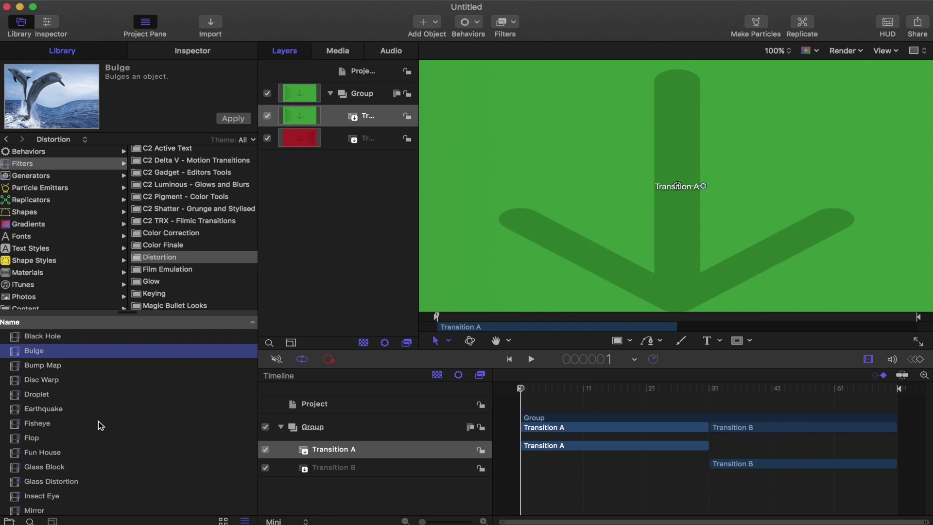
pyautogui.scroll(-3, 100, 425)
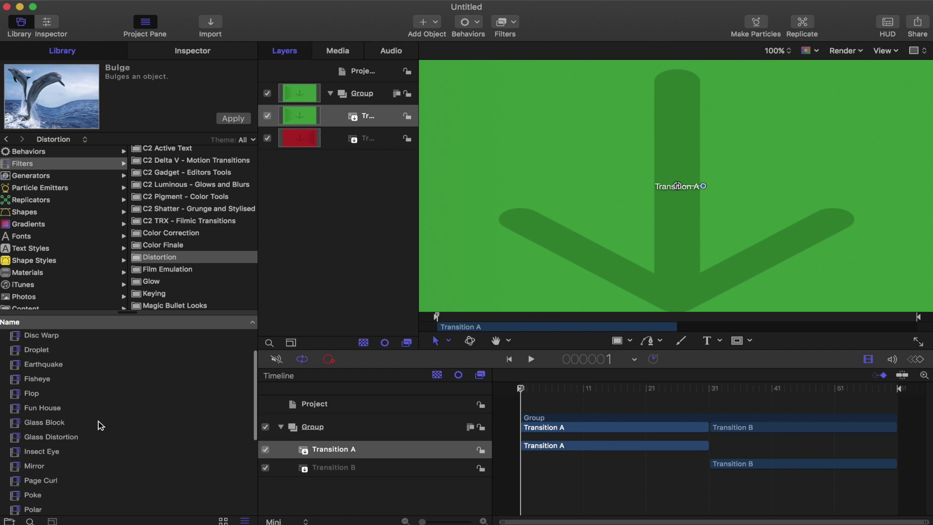
# Step: Preview the Luma Keyer filter in the Keying category
pyautogui.scroll(-2, 176, 277)
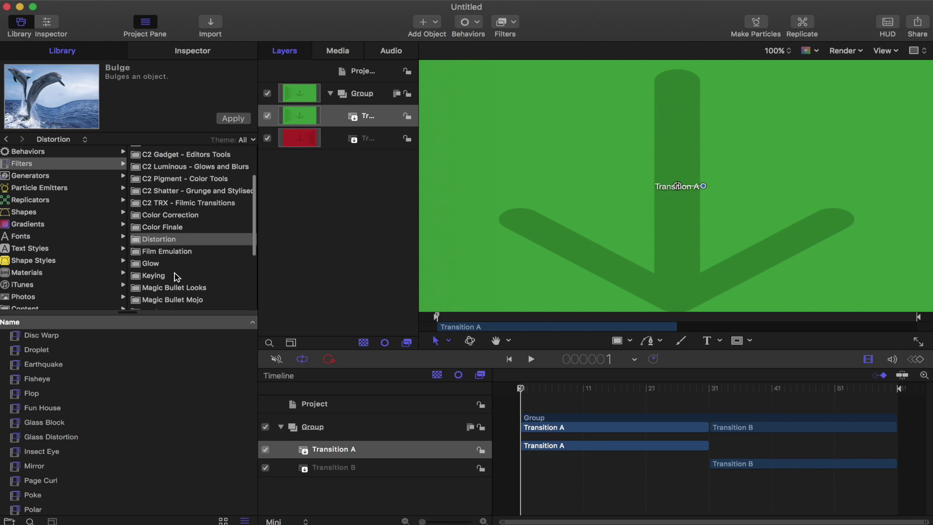
pyautogui.click(176, 277)
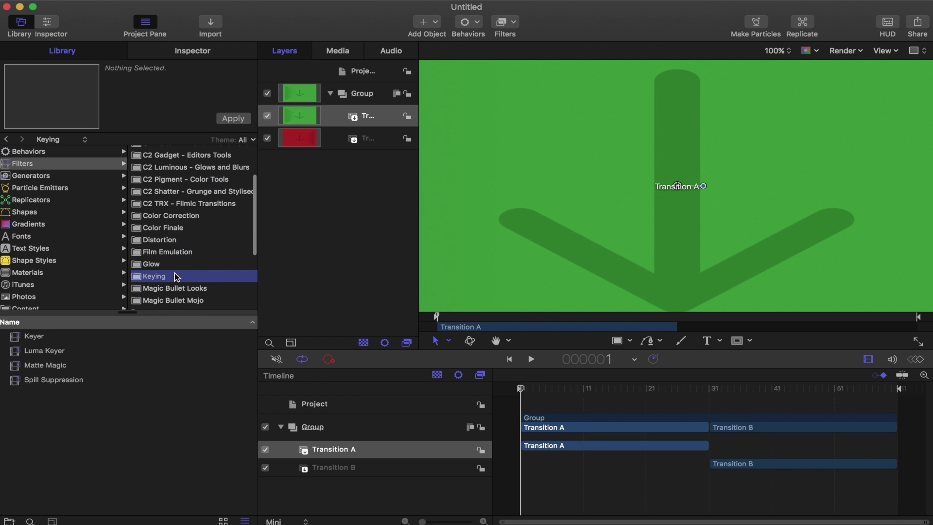
pyautogui.click(49, 354)
# Step: Preview filters of the Stylize category one after another, such as Bad Film and Circles
pyautogui.scroll(-5, 192, 221)
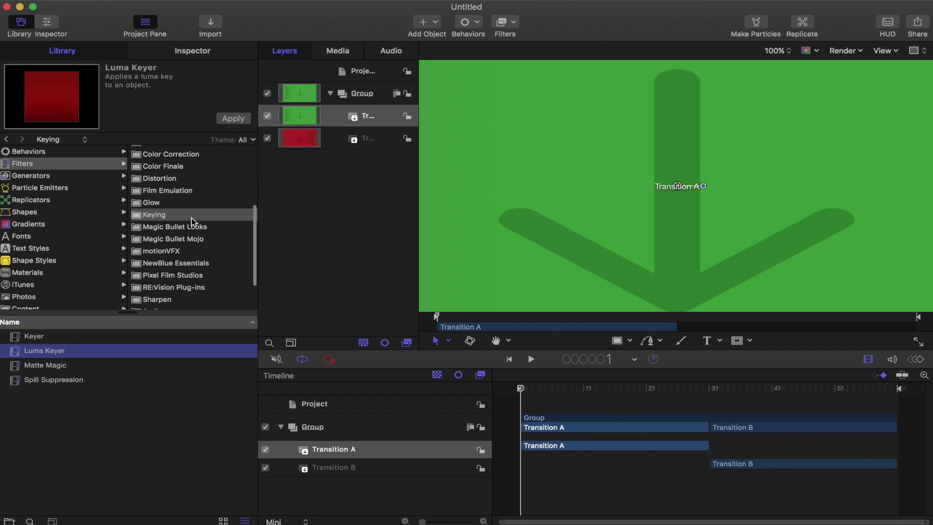
pyautogui.scroll(-4, 193, 221)
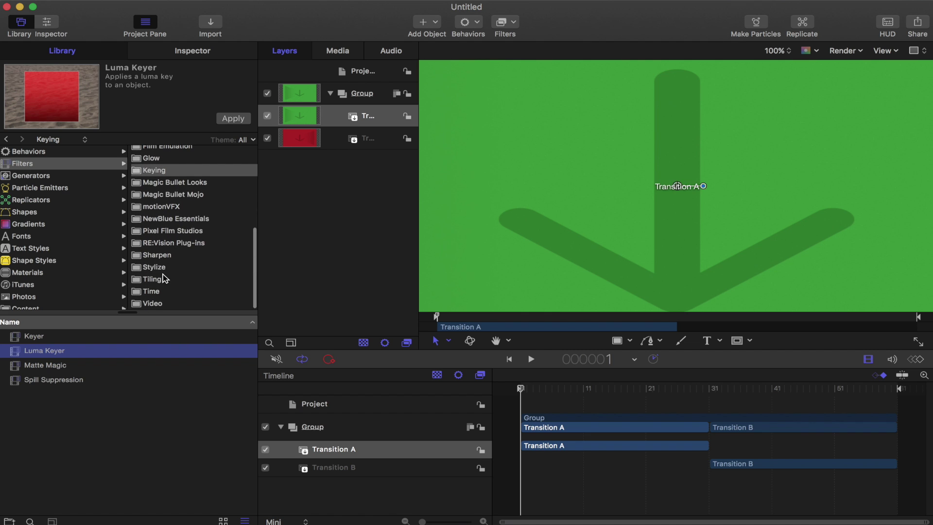
pyautogui.click(158, 267)
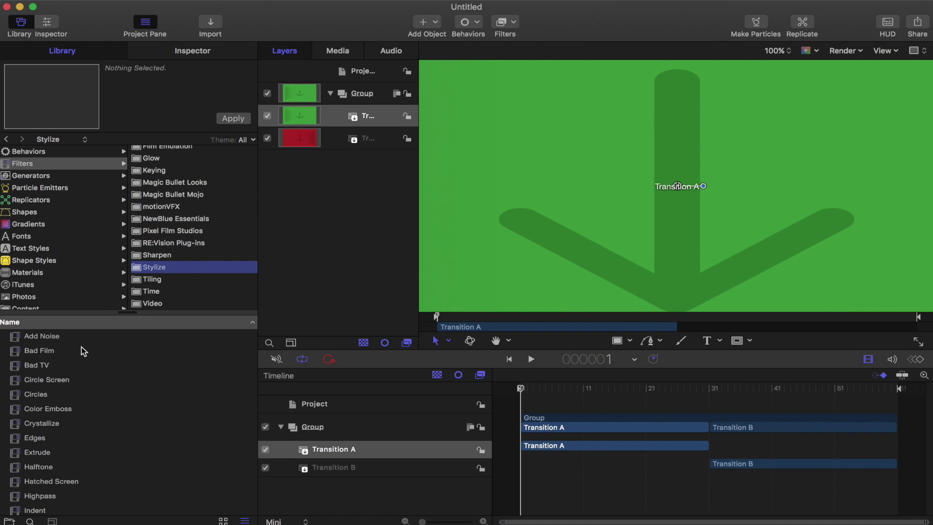
pyautogui.click(81, 351)
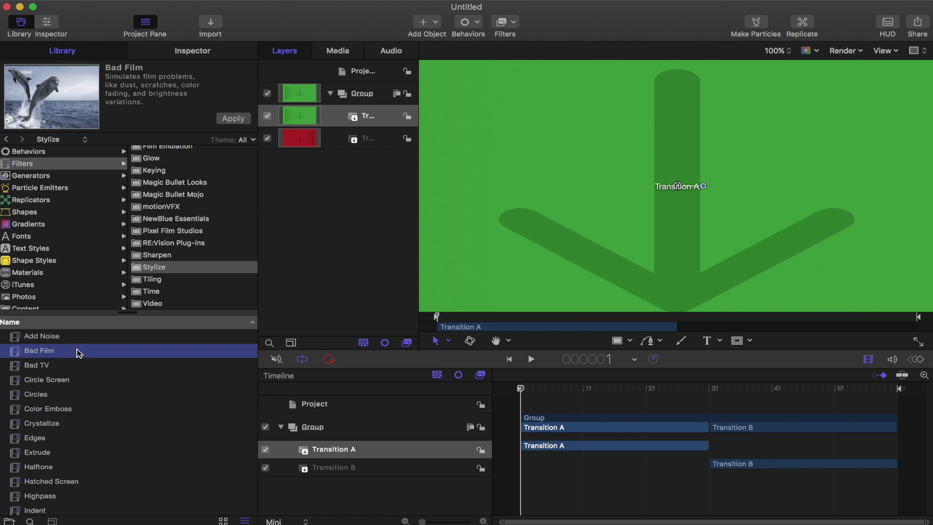
pyautogui.scroll(-2, 99, 393)
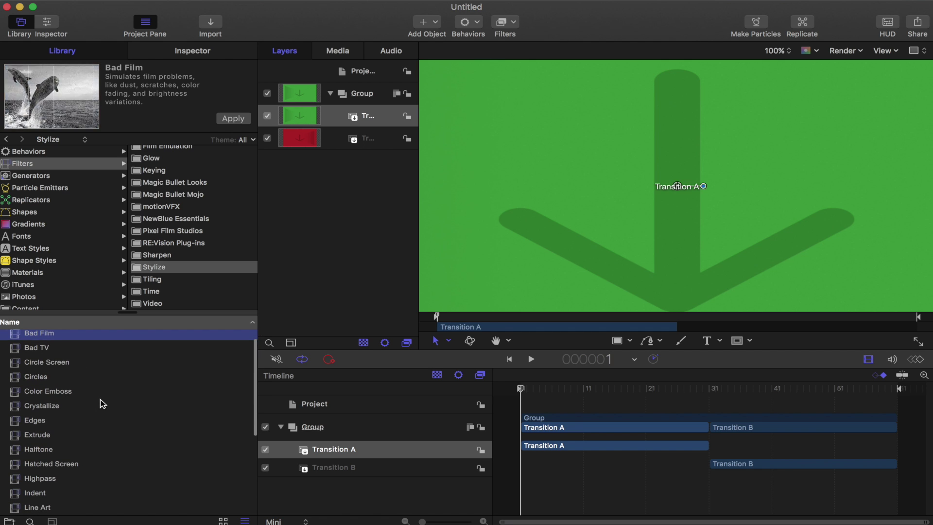
pyautogui.press('Down')
pyautogui.press('Down')
pyautogui.press('Down')
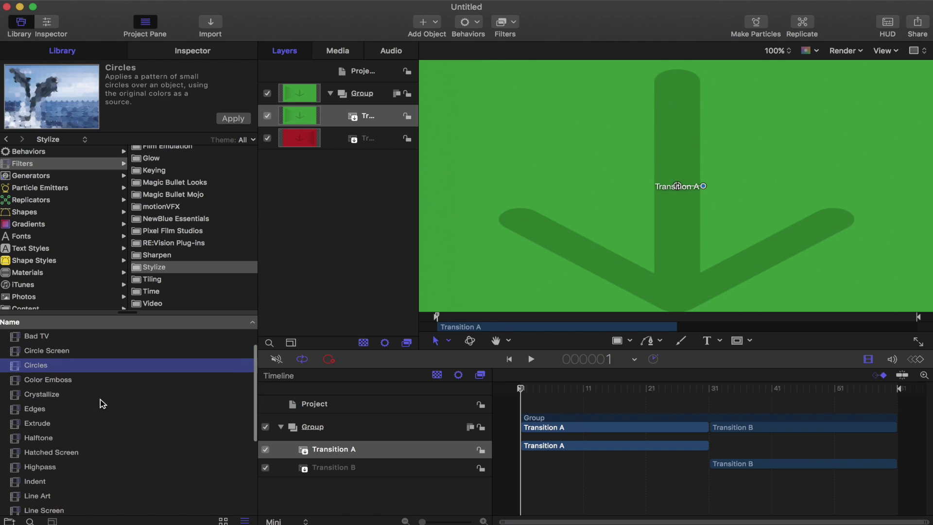
pyautogui.press('Down')
pyautogui.press('Down')
pyautogui.press('Up')
pyautogui.press('Up')
pyautogui.press('Up')
pyautogui.press('Up')
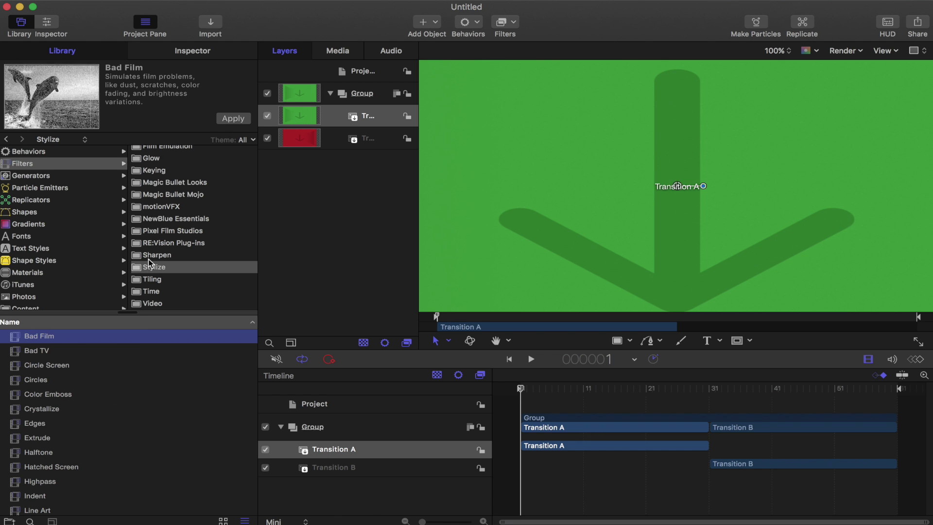
# Step: Show the filters of the Keying category in the library again
pyautogui.scroll(5, 150, 263)
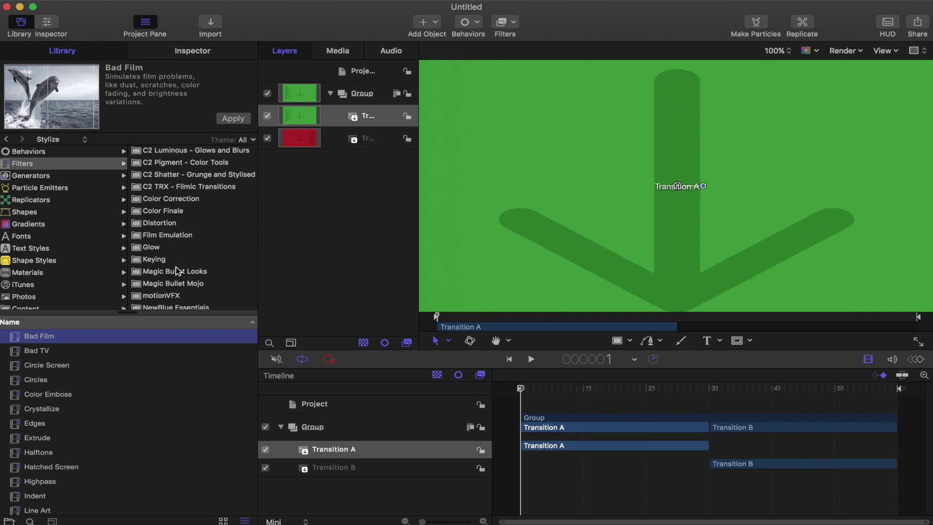
pyautogui.click(164, 260)
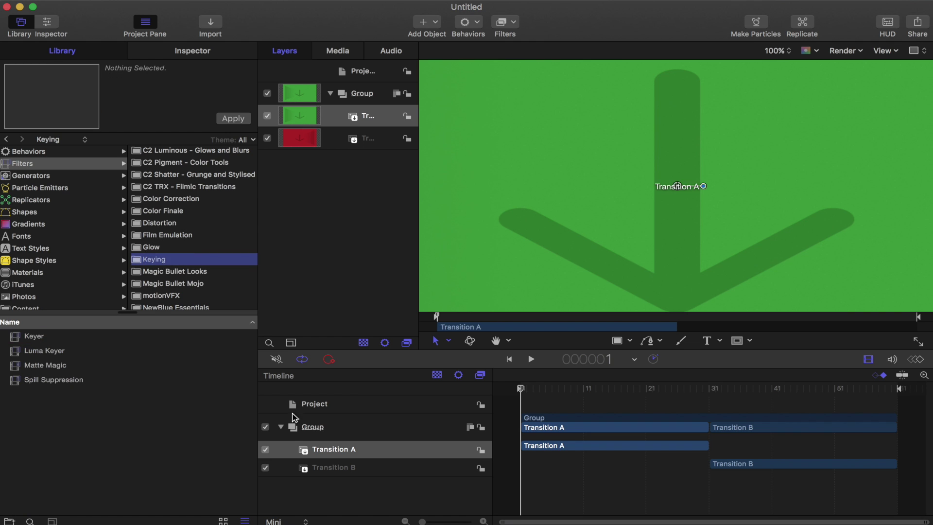
# Step: Move Transition A below Transition B and stretch both layers' bars across the full length of the project
pyautogui.moveTo(342, 452); pyautogui.dragTo(357, 483)
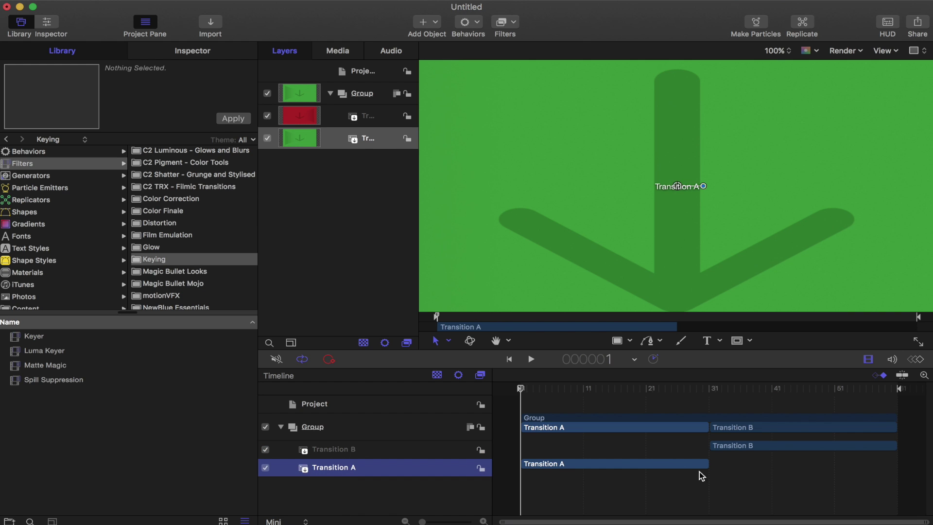
pyautogui.moveTo(708, 464); pyautogui.dragTo(902, 461)
pyautogui.click(788, 447)
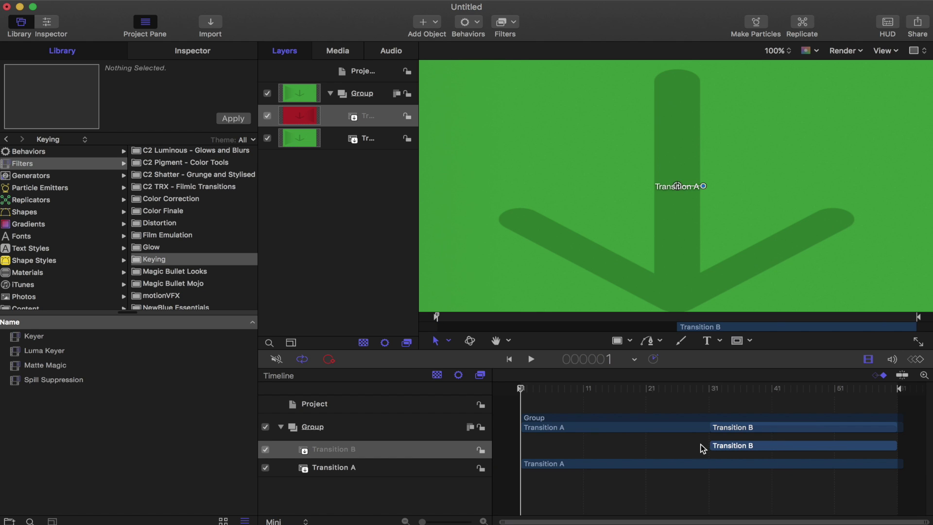
pyautogui.moveTo(710, 445); pyautogui.dragTo(522, 437)
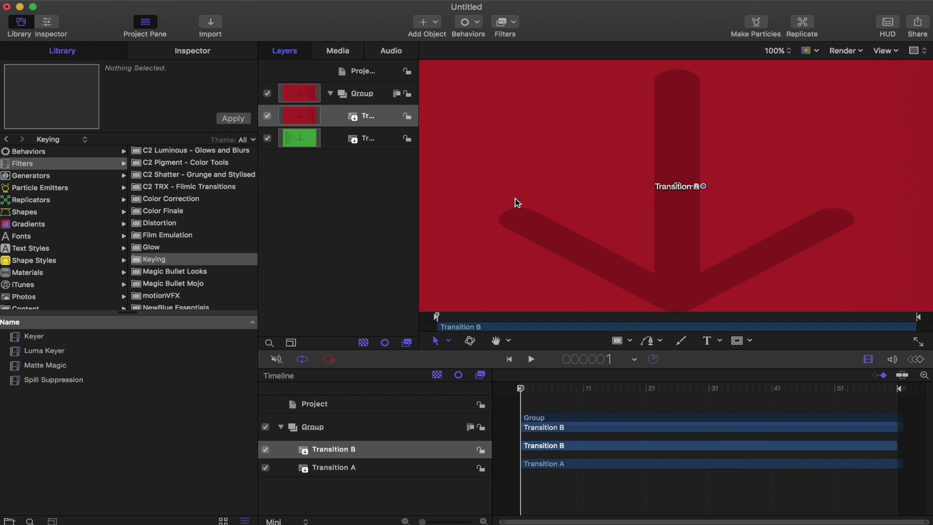
# Step: Import the photos DSC01952-3.jpg and DSC02152.jpg from the Desktop into the project's media
pyautogui.click(335, 54)
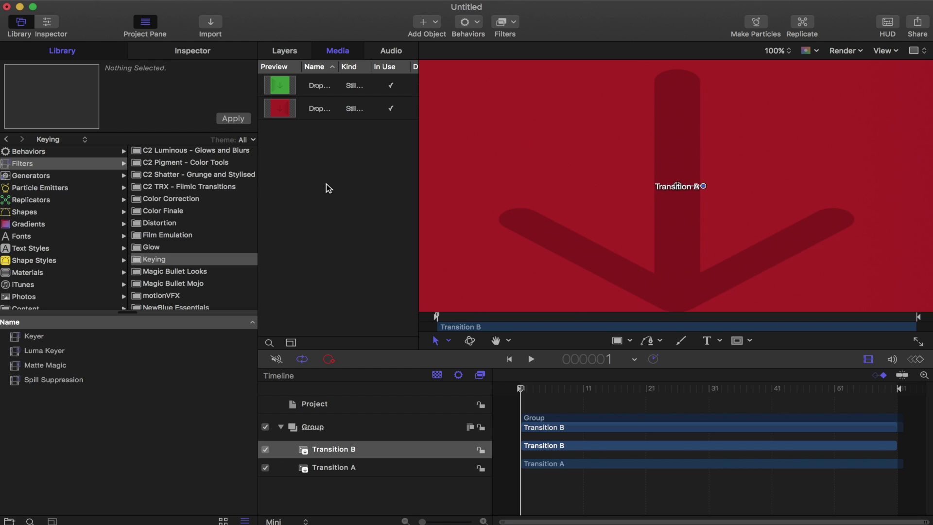
pyautogui.press('super+i')
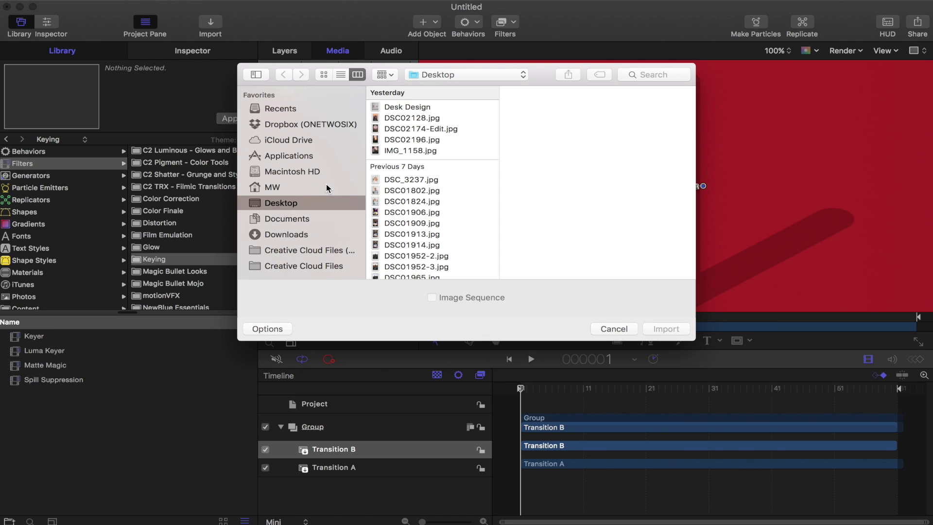
pyautogui.scroll(-5, 430, 165)
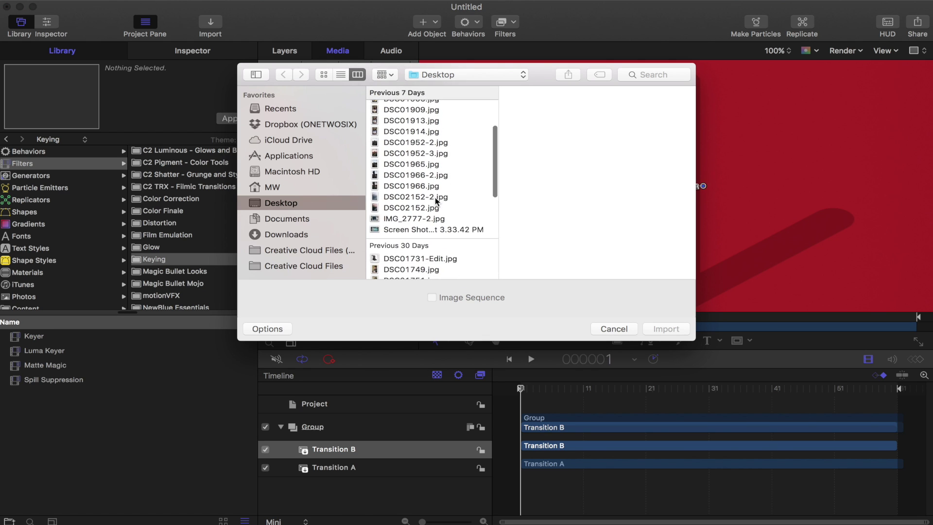
pyautogui.scroll(-8, 408, 204)
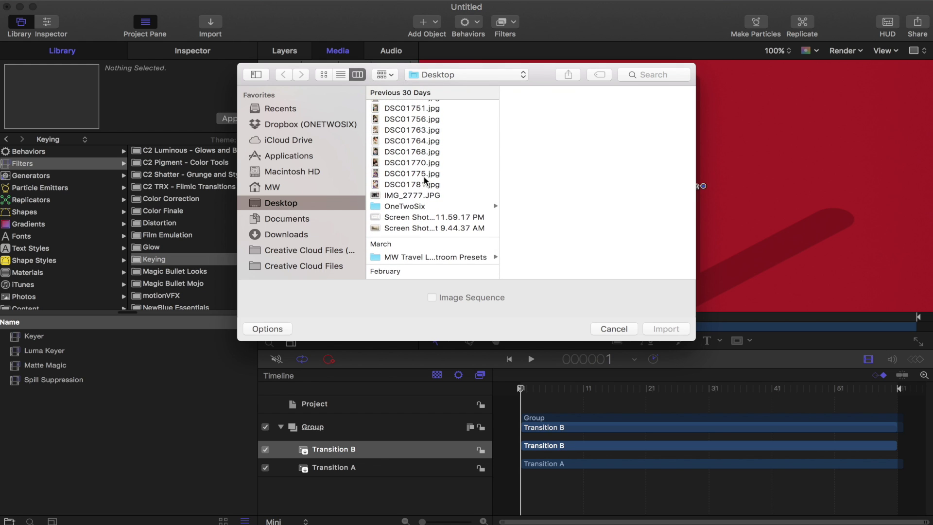
pyautogui.scroll(-3, 424, 180)
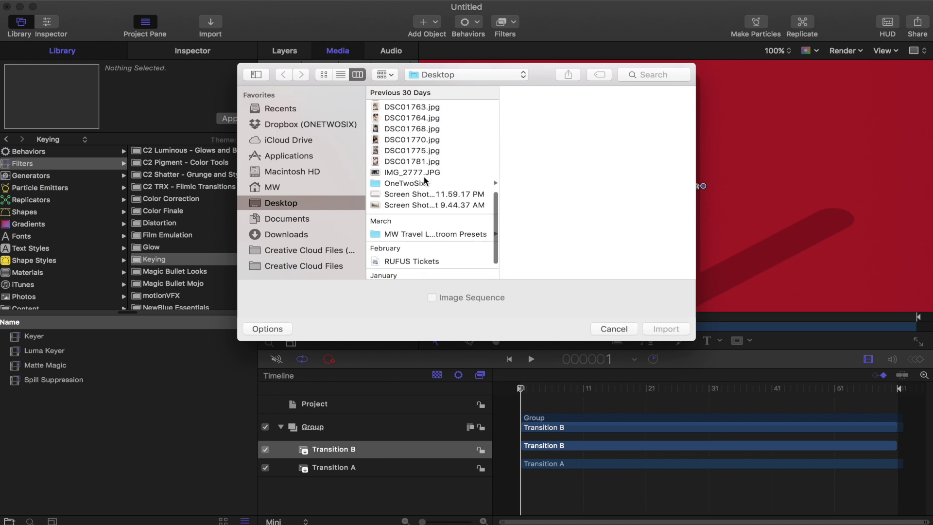
pyautogui.scroll(5, 424, 180)
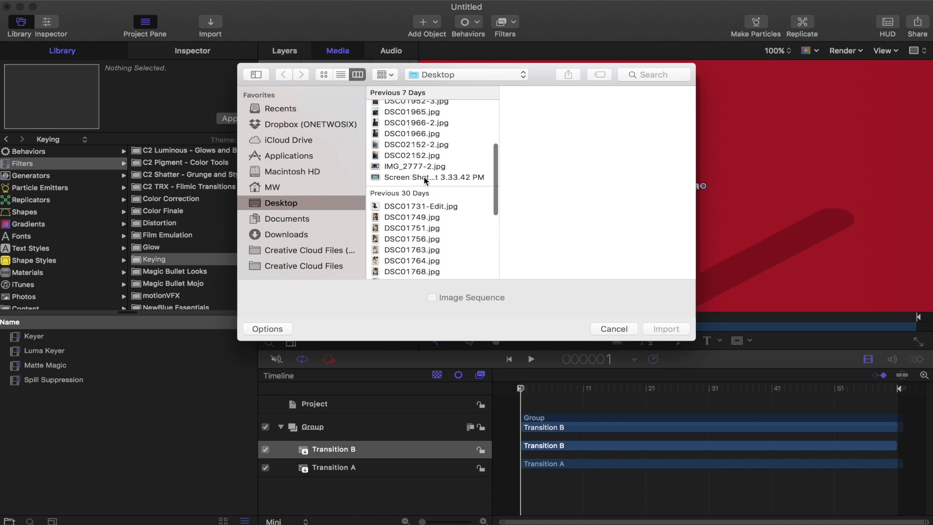
pyautogui.click(424, 181)
pyautogui.press('Up')
pyautogui.press('Up')
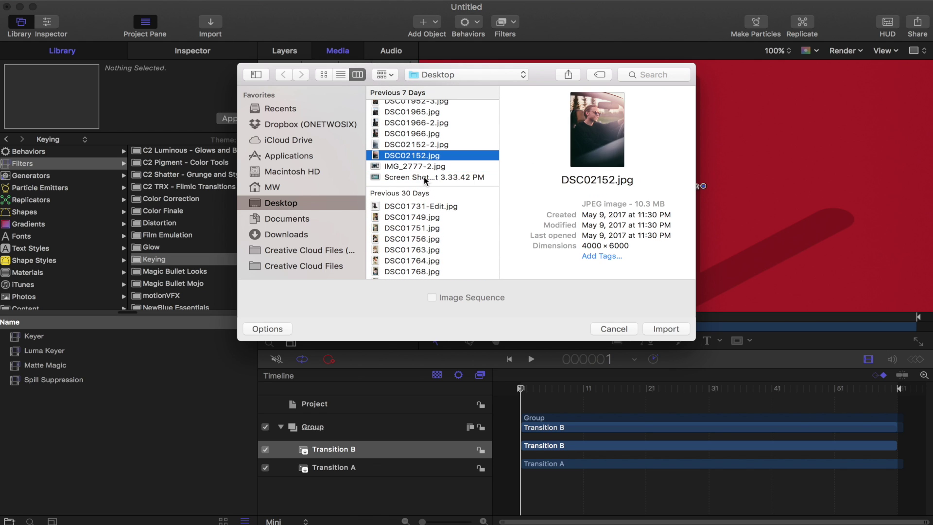
pyautogui.press('Up')
pyautogui.press('Up')
pyautogui.press('Up')
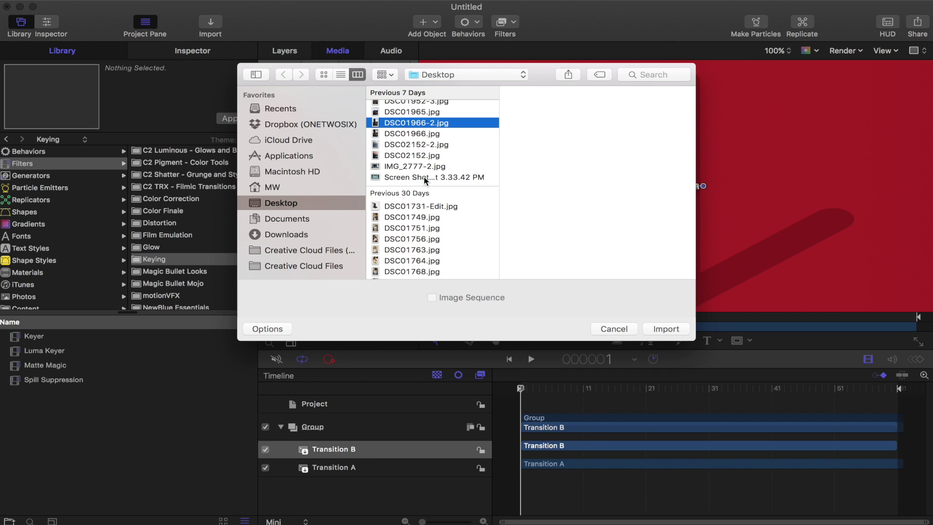
pyautogui.press('Up')
pyautogui.press('Up')
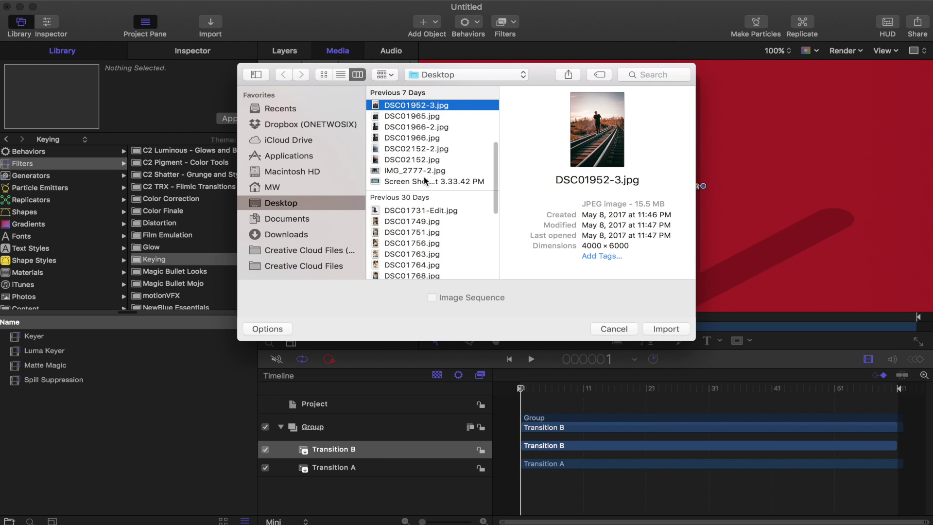
pyautogui.scroll(1, 424, 180)
pyautogui.scroll(5, 424, 180)
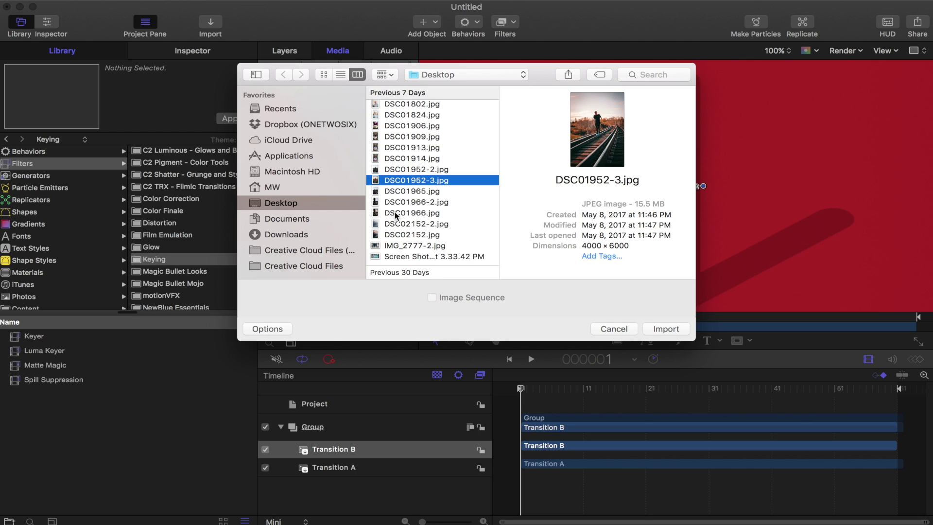
pyautogui.keyDown('super'); pyautogui.click(411, 235); pyautogui.keyUp('super')
pyautogui.press('Return')
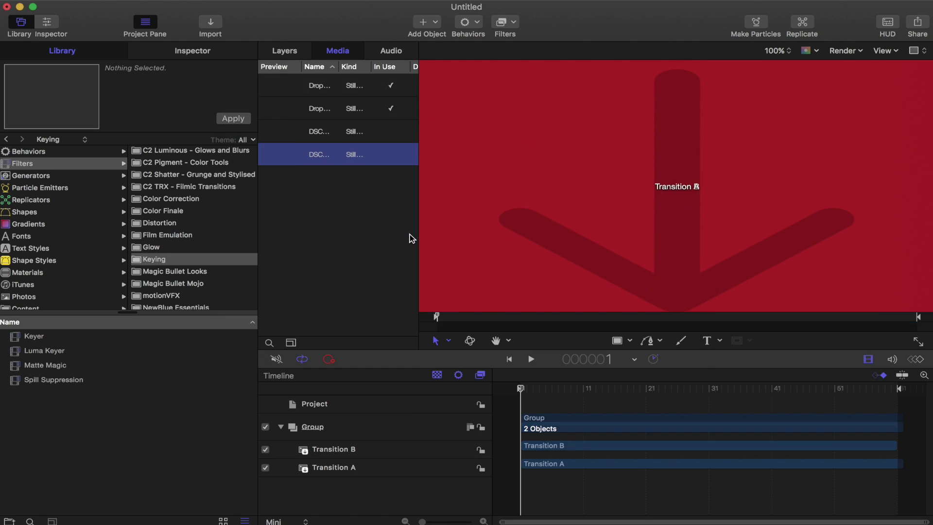
# Step: Fill Transition B with the railway-track photo DSC01952-3 and Transition A with the car photo DSC02152
pyautogui.moveTo(273, 136); pyautogui.dragTo(343, 448)
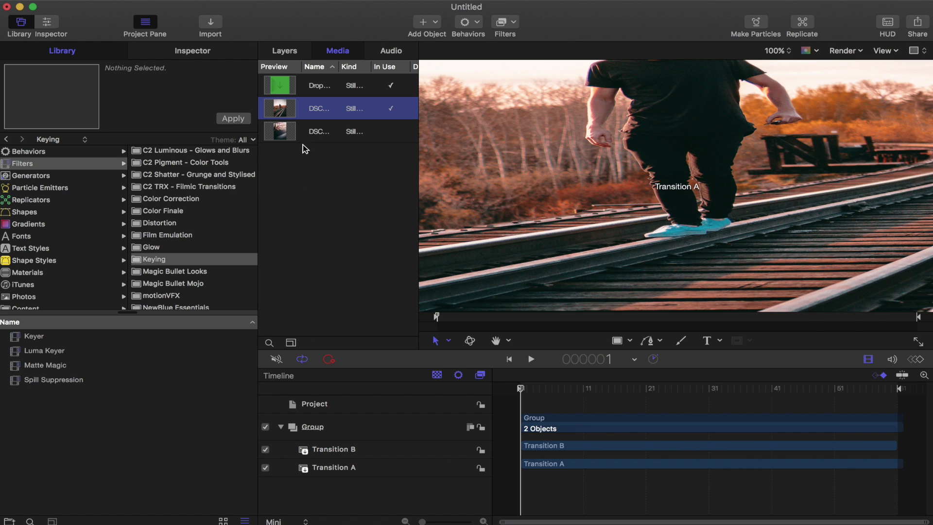
pyautogui.click(278, 135)
pyautogui.moveTo(278, 135); pyautogui.dragTo(322, 472)
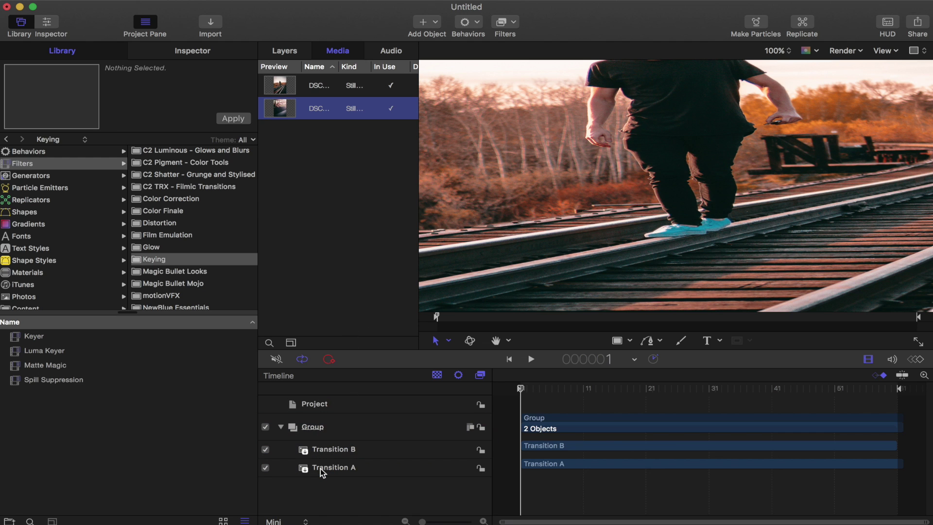
# Step: Fit the whole frame in the canvas, then stretch Transition B to about 185% height and stretch Transition A vertically too
pyautogui.click(401, 457)
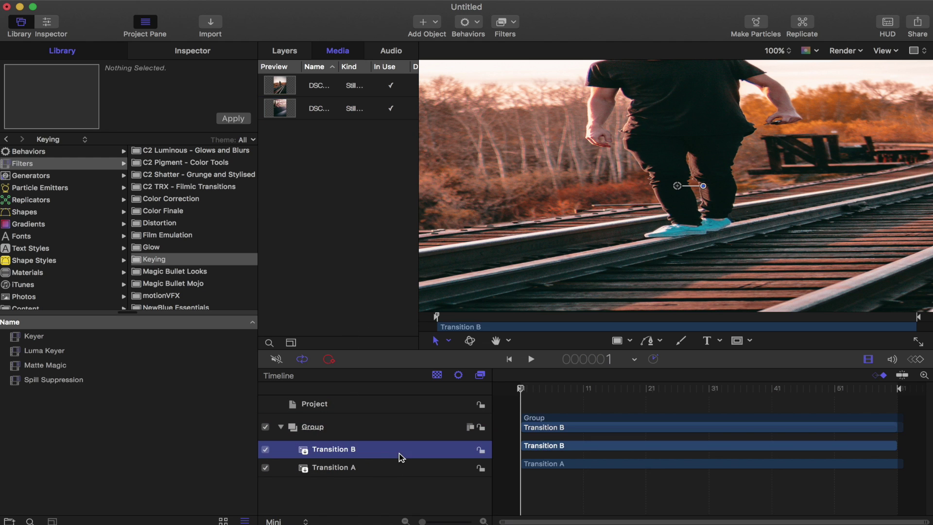
pyautogui.click(791, 47)
pyautogui.click(783, 3)
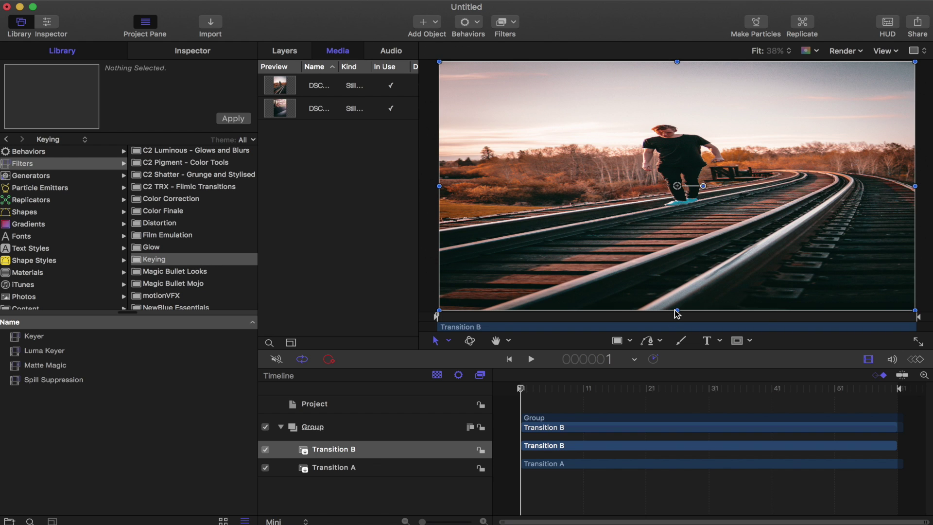
pyautogui.moveTo(678, 314); pyautogui.dragTo(710, 447)
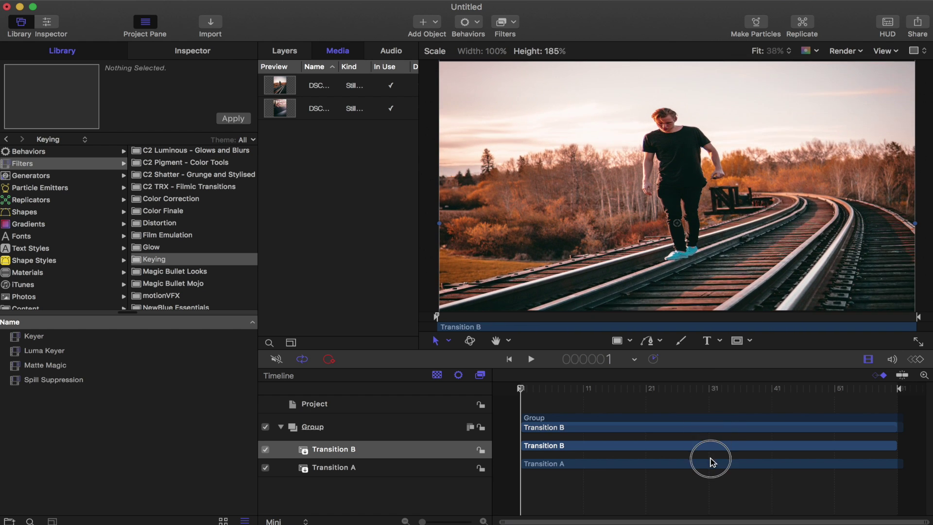
pyautogui.click(367, 468)
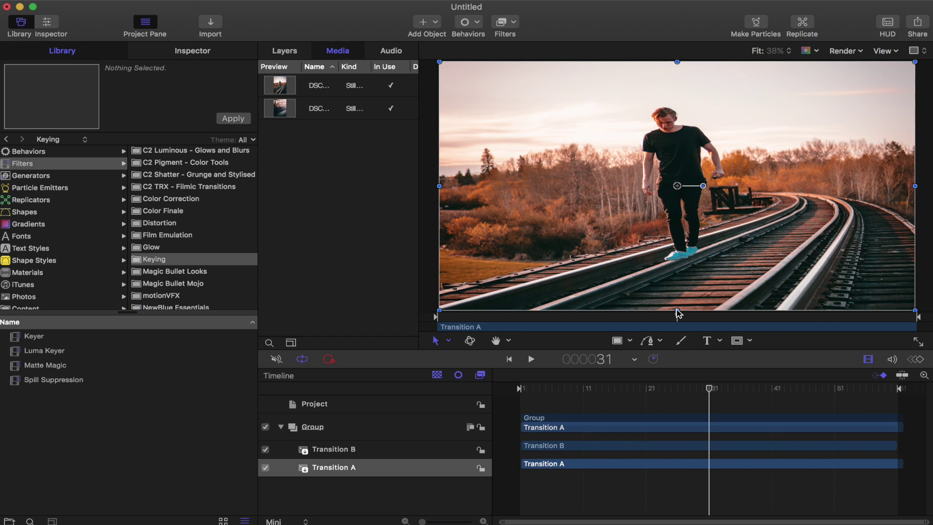
pyautogui.moveTo(678, 310); pyautogui.dragTo(687, 390)
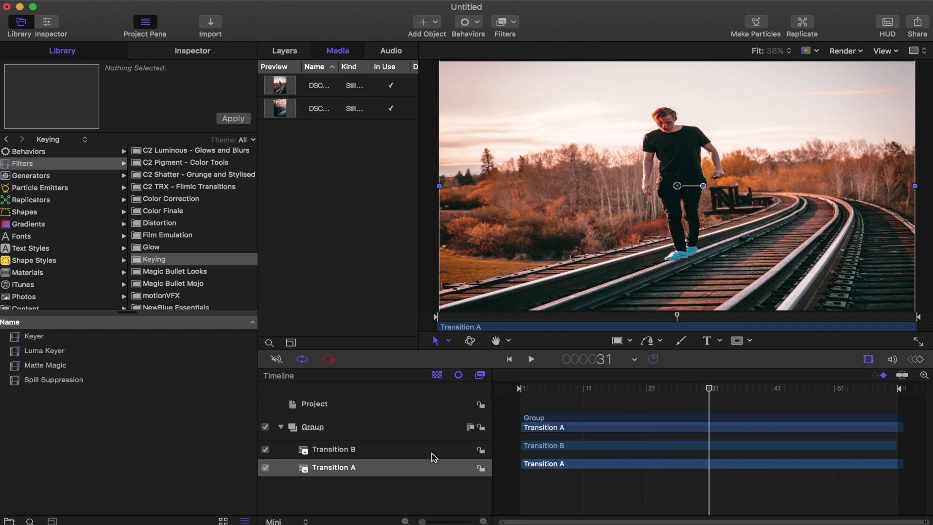
# Step: Apply the Luma Keyer filter to Transition B, scrub to about frame 18 and show the filter's settings
pyautogui.click(346, 452)
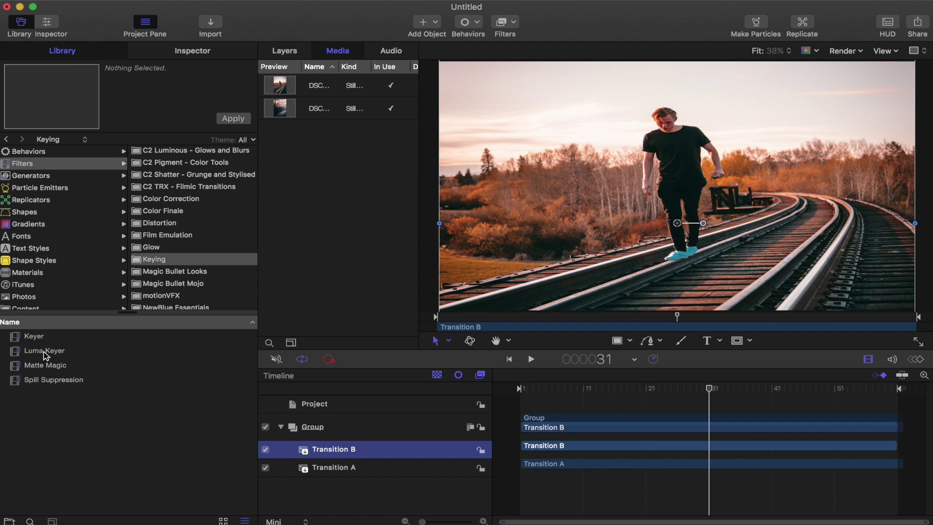
pyautogui.moveTo(44, 355); pyautogui.dragTo(337, 450)
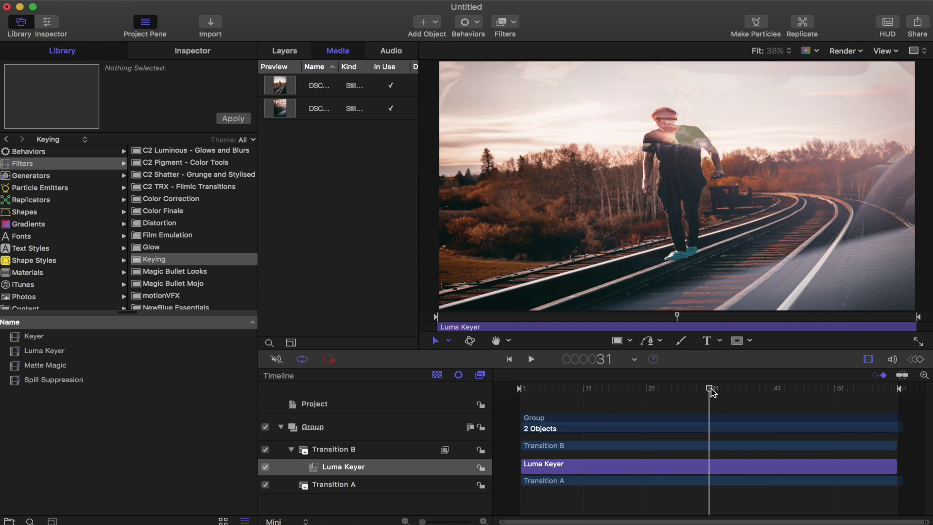
pyautogui.moveTo(712, 393); pyautogui.dragTo(627, 398)
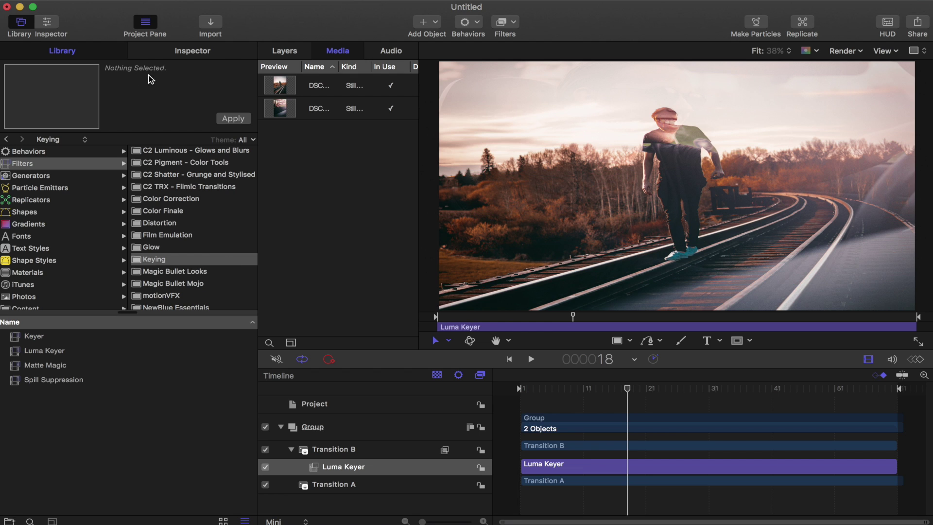
pyautogui.click(192, 51)
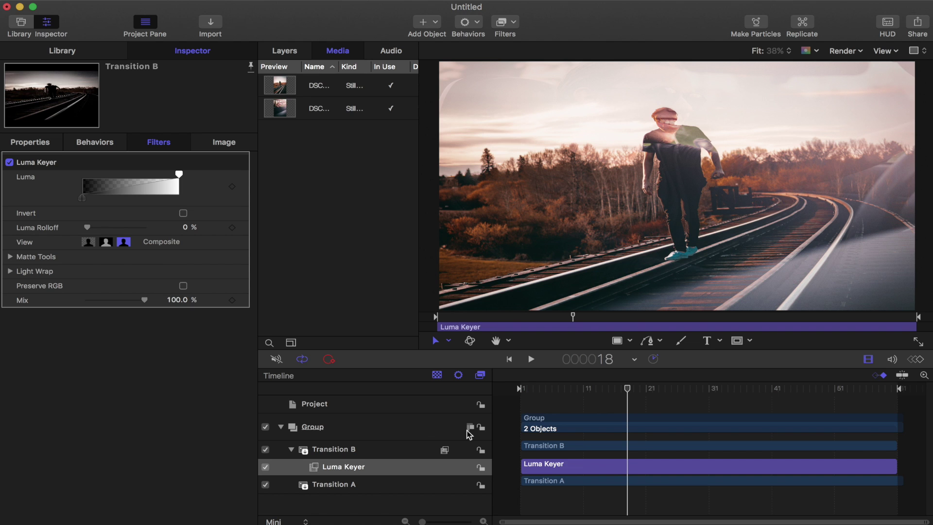
# Step: At frame 1, keyframe the Luma Keyer's Luma with both the upper and lower handles at the white end
pyautogui.click(627, 389)
pyautogui.moveTo(627, 389); pyautogui.dragTo(522, 396)
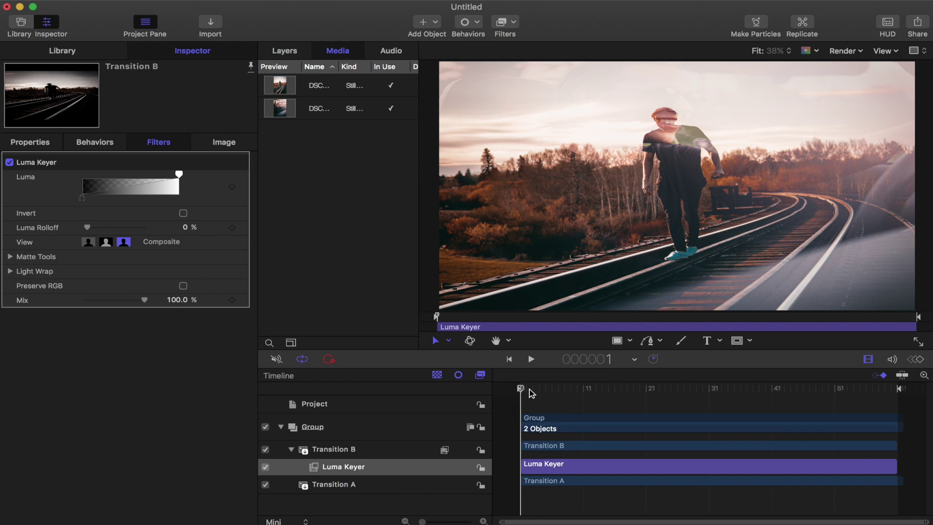
pyautogui.click(522, 390)
pyautogui.click(367, 468)
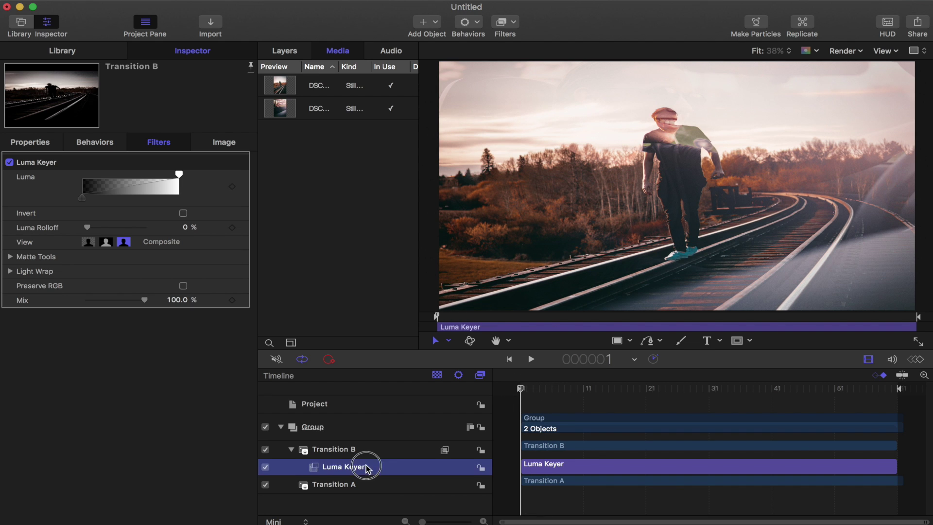
pyautogui.moveTo(232, 189)
pyautogui.moveTo(180, 180); pyautogui.dragTo(208, 175)
pyautogui.moveTo(82, 199); pyautogui.dragTo(195, 205)
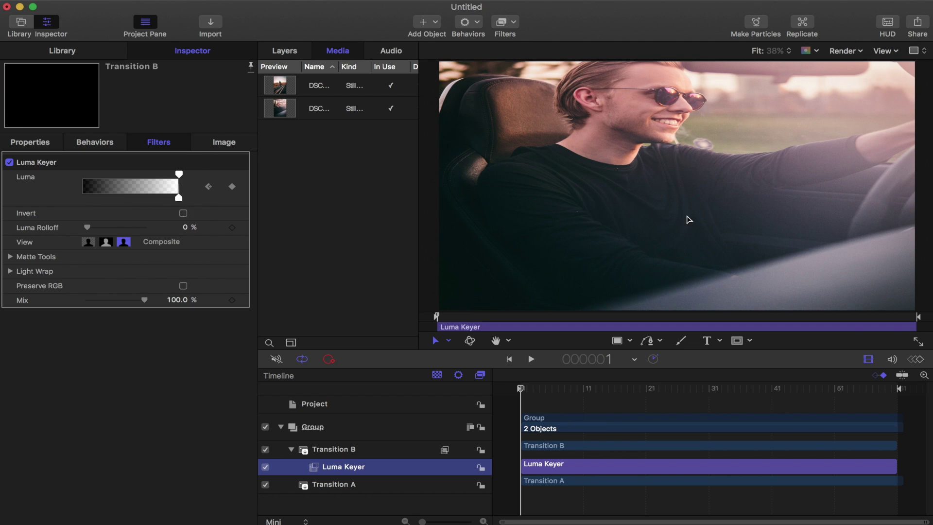
# Step: At frame 49, add a second Luma keyframe and move the upper handle to the black end
pyautogui.moveTo(522, 390); pyautogui.dragTo(824, 400)
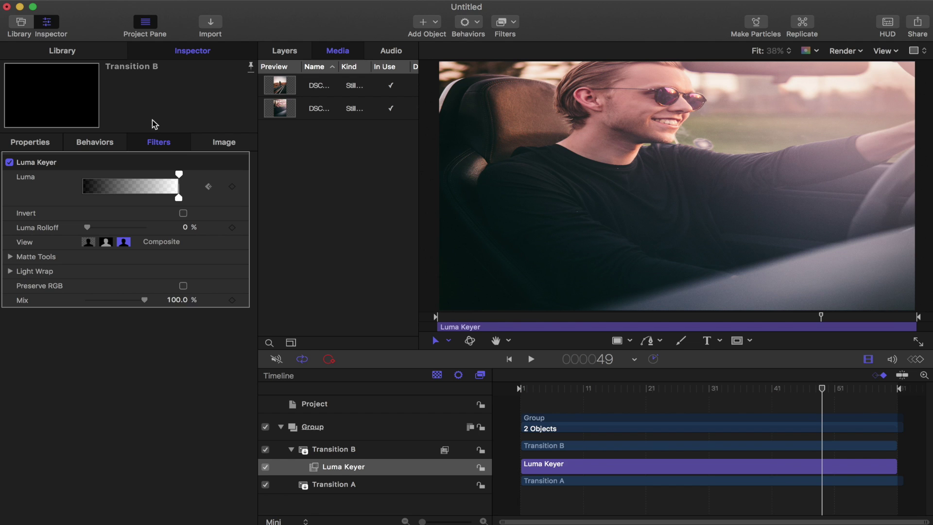
pyautogui.click(232, 187)
pyautogui.moveTo(178, 176); pyautogui.dragTo(63, 186)
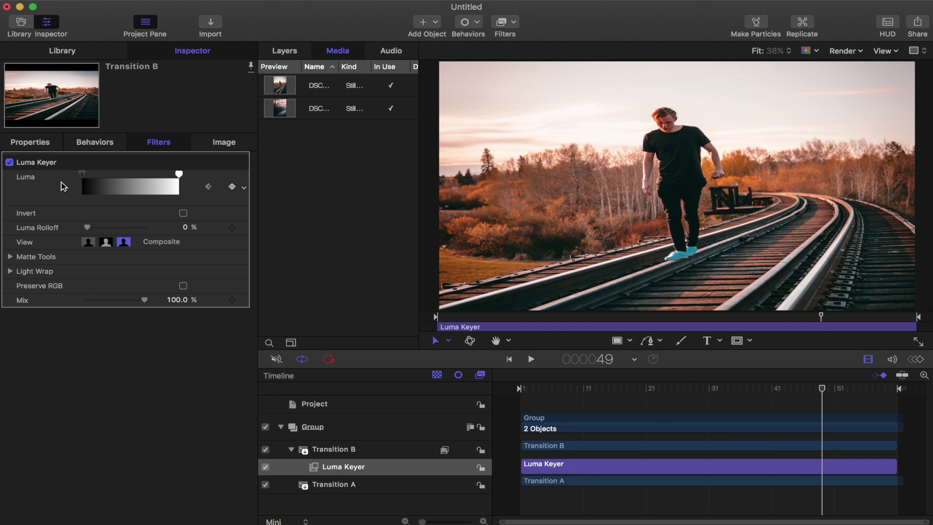
# Step: Set the Luma Keyer's matte Erode to 1.86 and scrub the timeline to frame 50 to check the transition
pyautogui.click(9, 257)
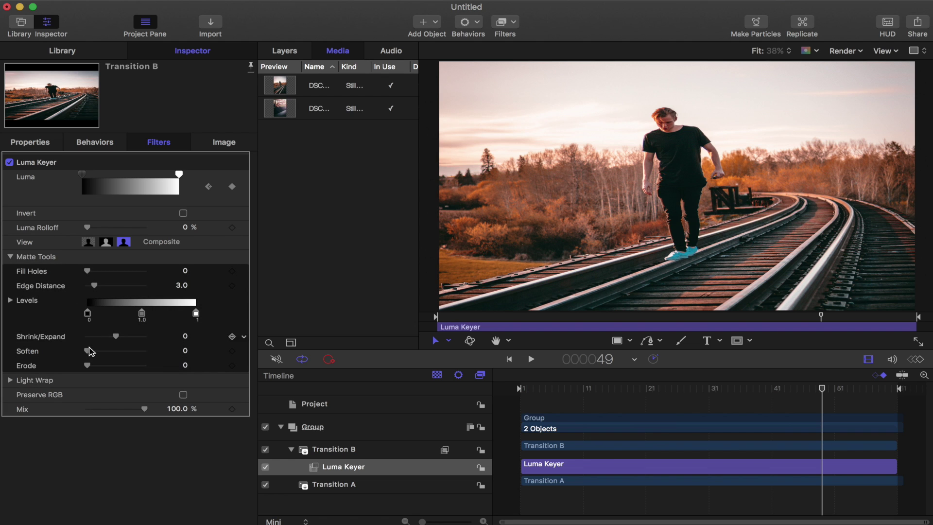
pyautogui.moveTo(92, 363); pyautogui.dragTo(97, 369)
pyautogui.moveTo(823, 387); pyautogui.dragTo(832, 432)
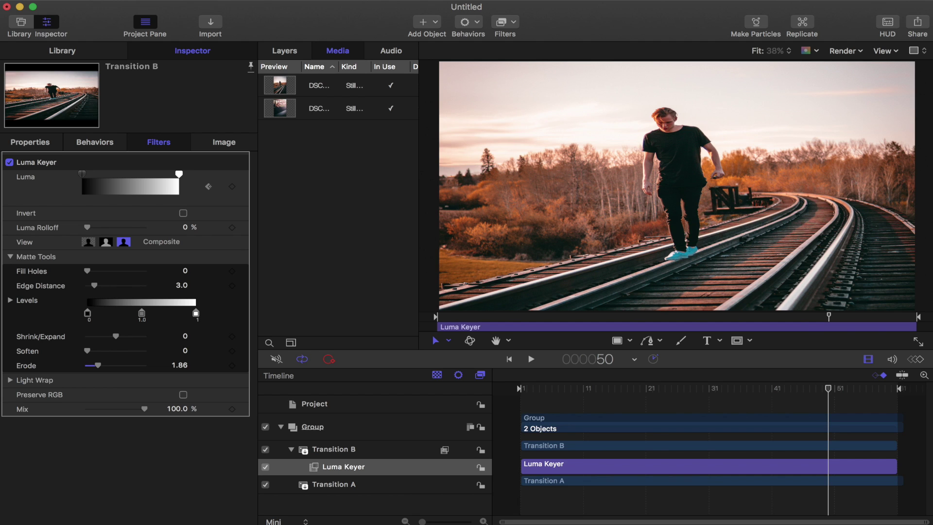
# Step: Start saving the project as a new transition template and create the category Motion Tutorial for it
pyautogui.click(85, 1)
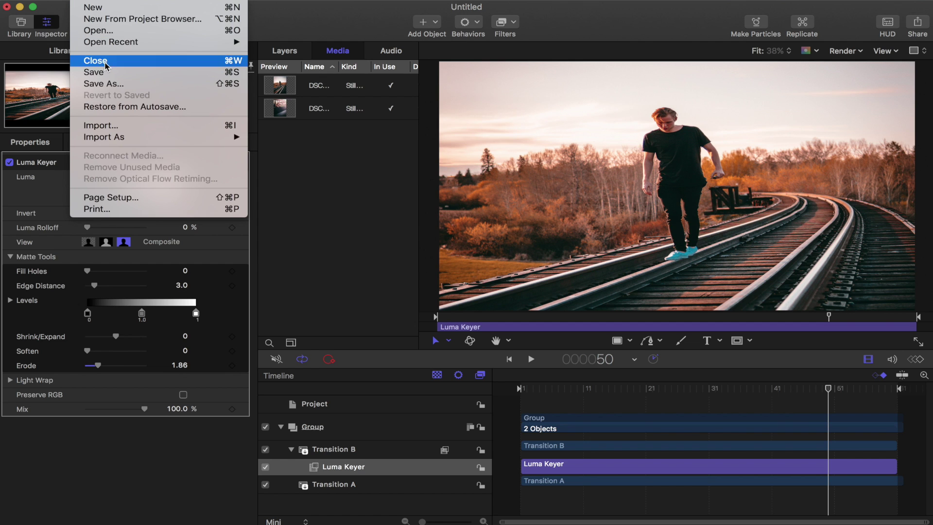
pyautogui.click(115, 88)
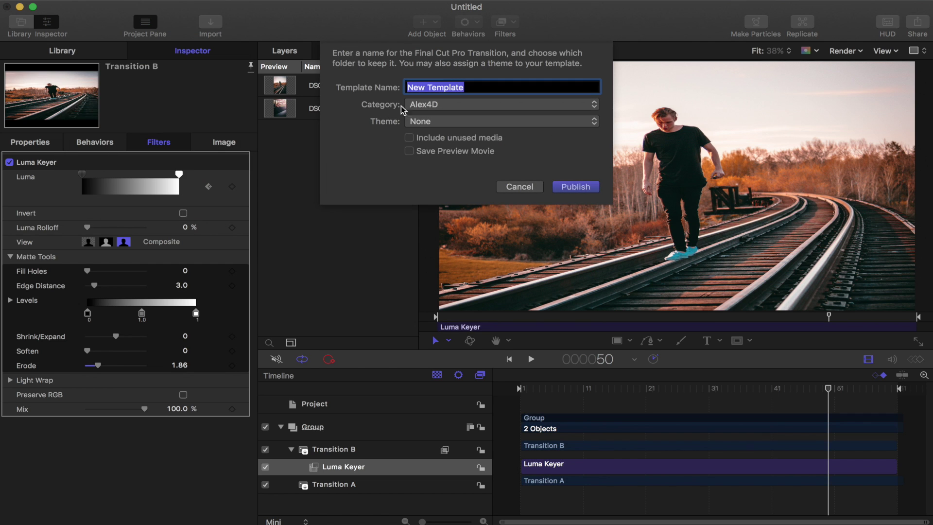
pyautogui.click(431, 106)
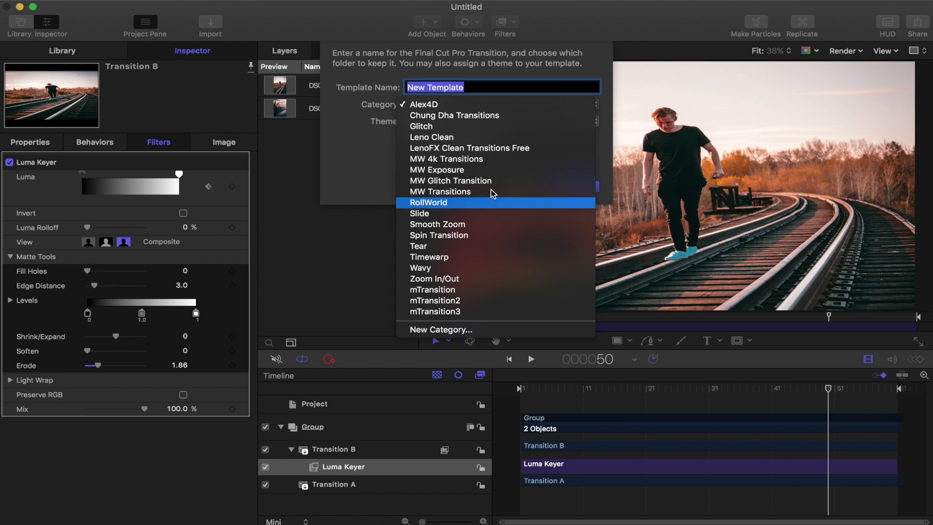
pyautogui.click(450, 329)
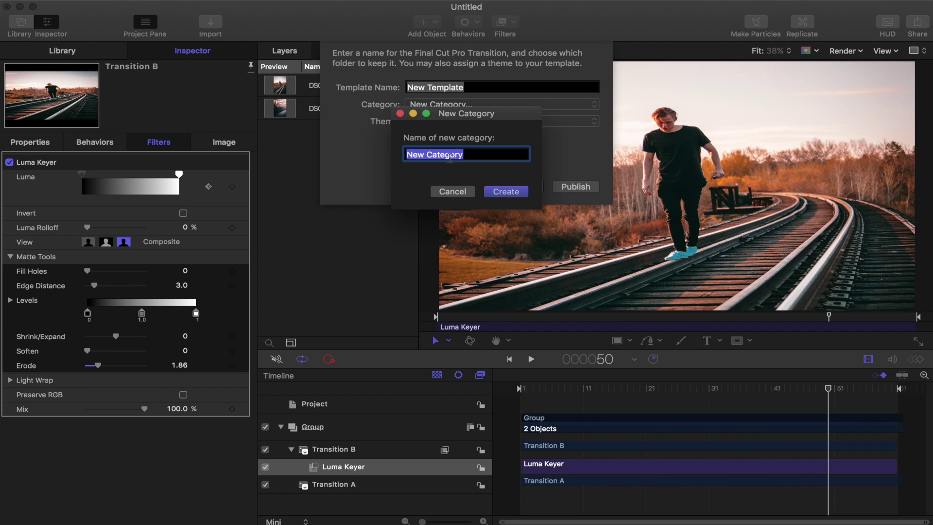
pyautogui.write('Motion Test')
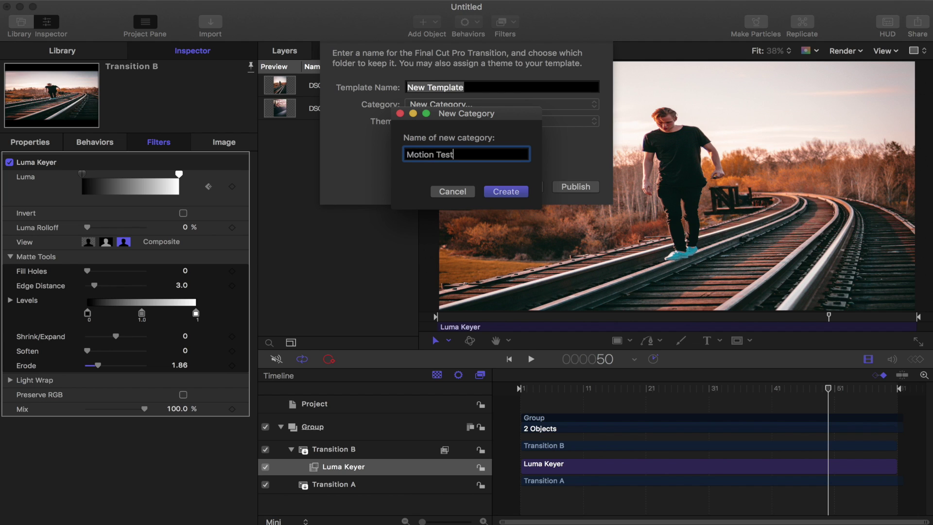
pyautogui.press('BackSpace')
pyautogui.press('BackSpace')
pyautogui.press('BackSpace')
pyautogui.write('utorial')
pyautogui.click(487, 190)
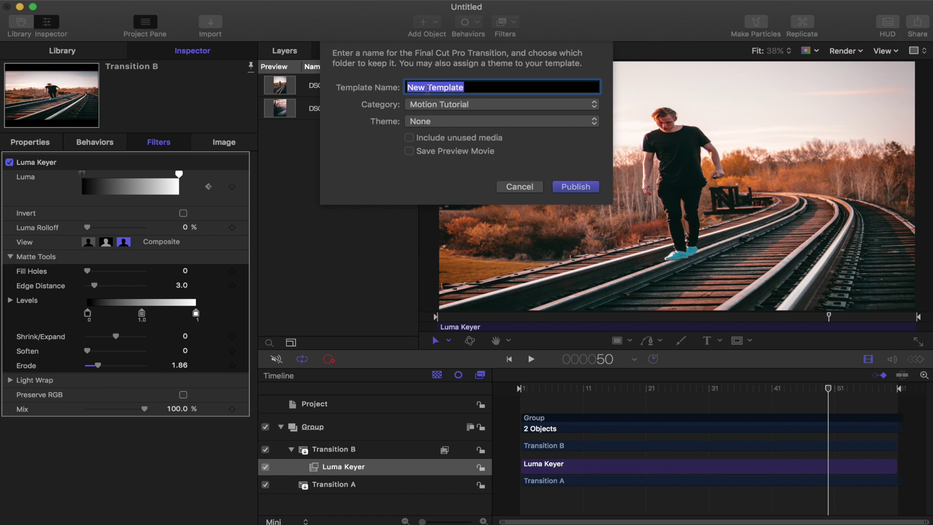
# Step: Name the transition template Motion Test and publish it in the Motion Tutorial category with no theme
pyautogui.write('Motion ')
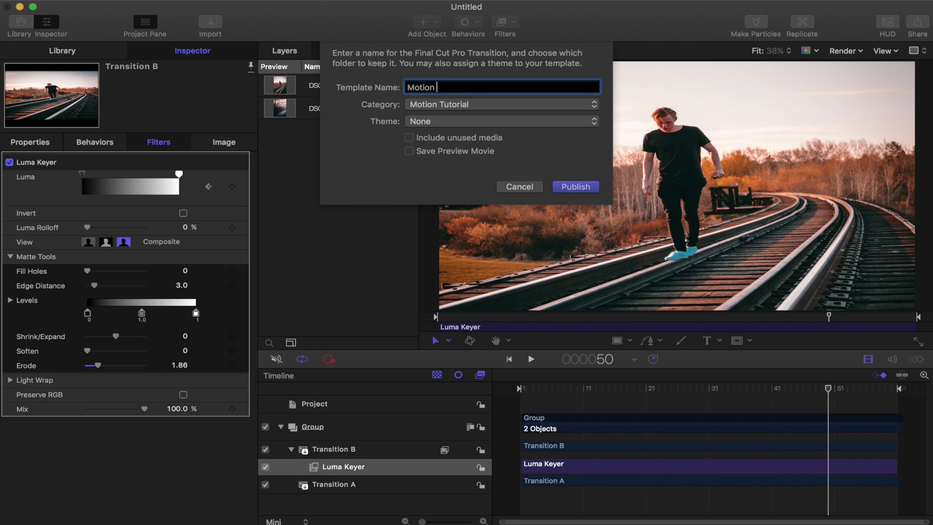
pyautogui.write('Test')
pyautogui.click(571, 189)
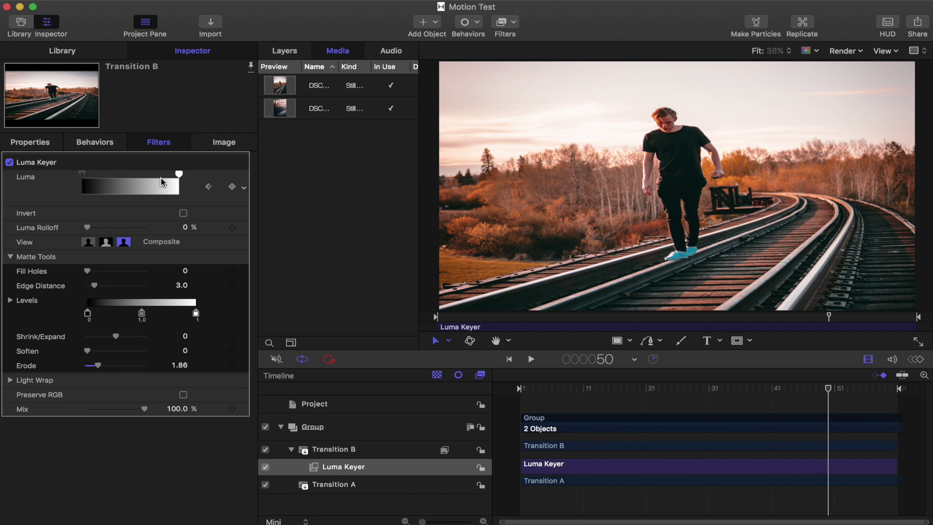
pyautogui.click(226, 161)
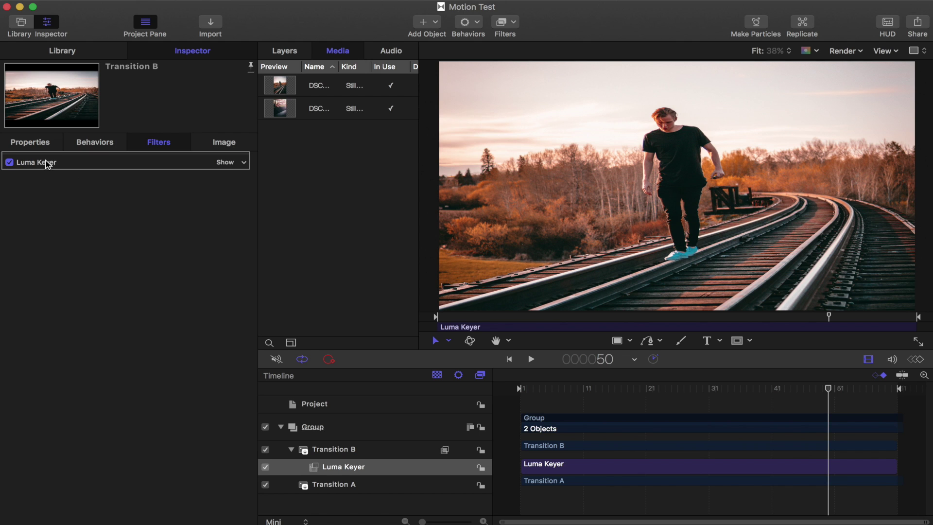
pyautogui.rightClick(47, 164)
pyautogui.click(24, 204)
# Step: At frame 21, add the Luma Keyer's Luma parameter to a new slider in a new rig
pyautogui.moveTo(176, 161)
pyautogui.moveTo(828, 388); pyautogui.dragTo(646, 397)
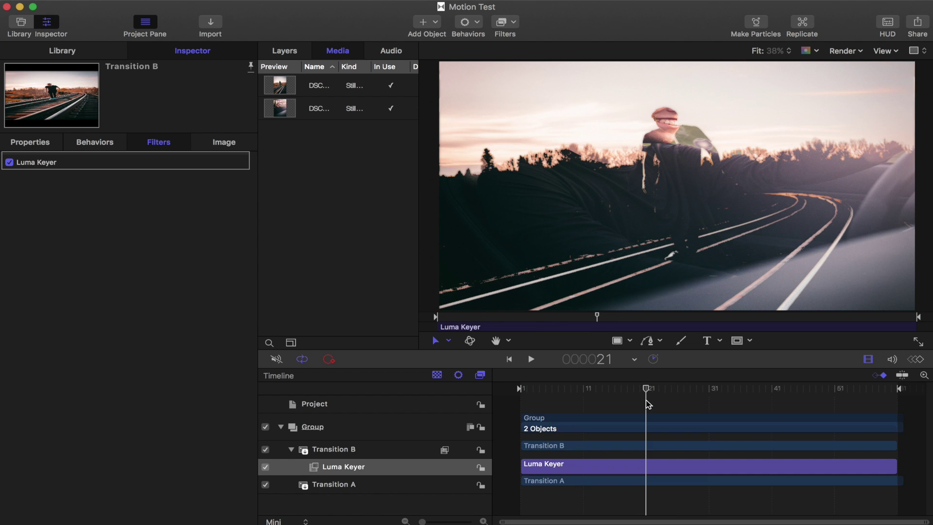
pyautogui.click(225, 162)
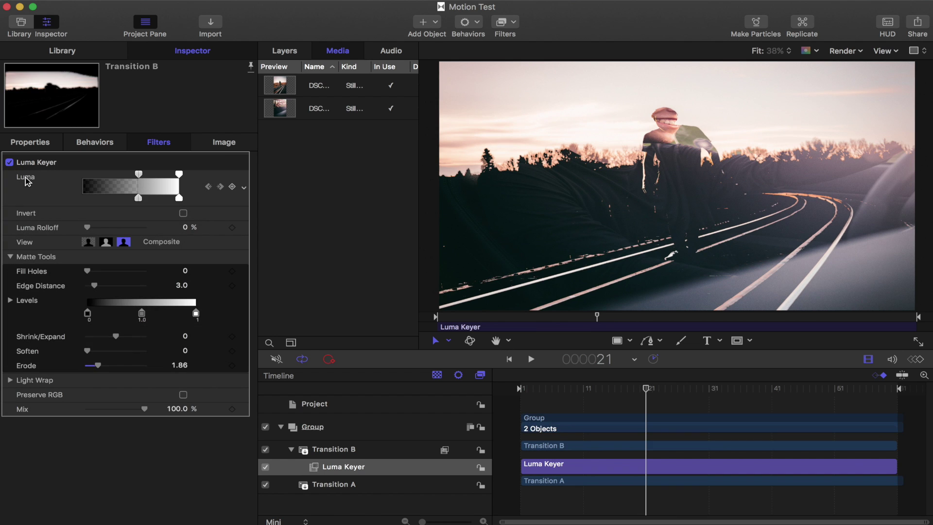
pyautogui.click(244, 190)
pyautogui.click(243, 189)
pyautogui.click(242, 189)
pyautogui.moveTo(319, 322)
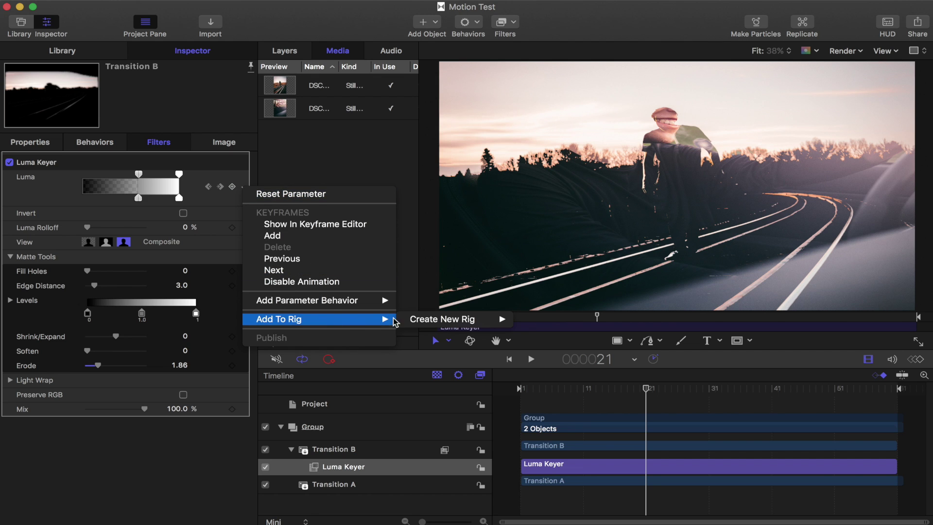
pyautogui.moveTo(396, 322)
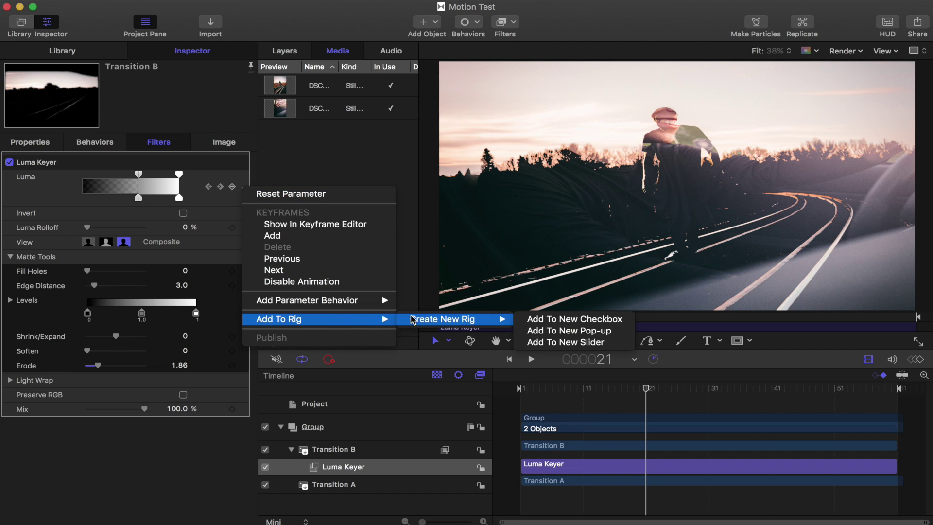
pyautogui.click(571, 344)
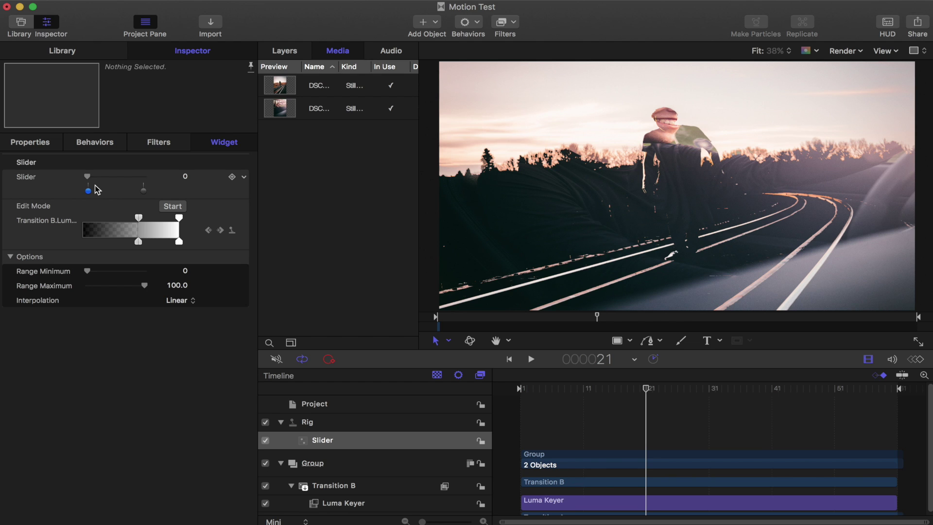
# Step: Scrub the timeline from frame 1 to frame 52 to check the rigged Luma values through the transition
pyautogui.moveTo(645, 389); pyautogui.dragTo(493, 421)
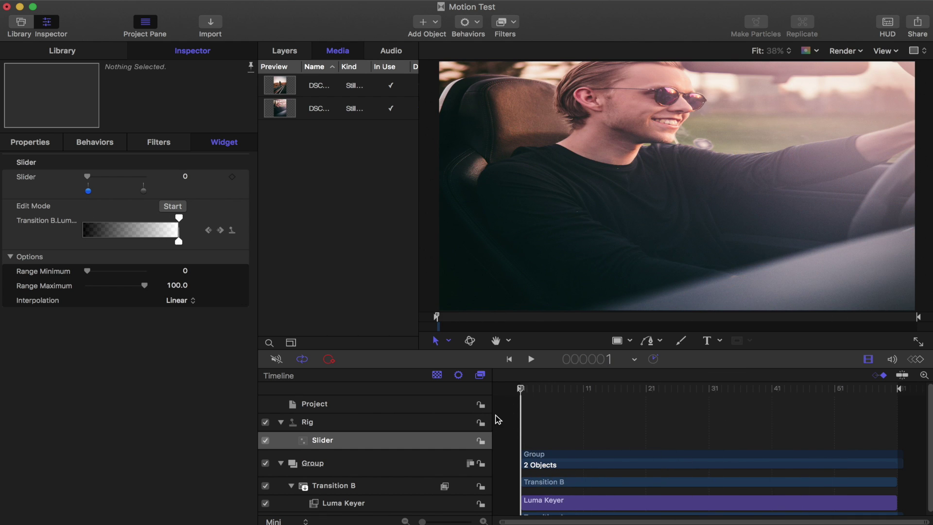
pyautogui.moveTo(520, 388); pyautogui.dragTo(842, 424)
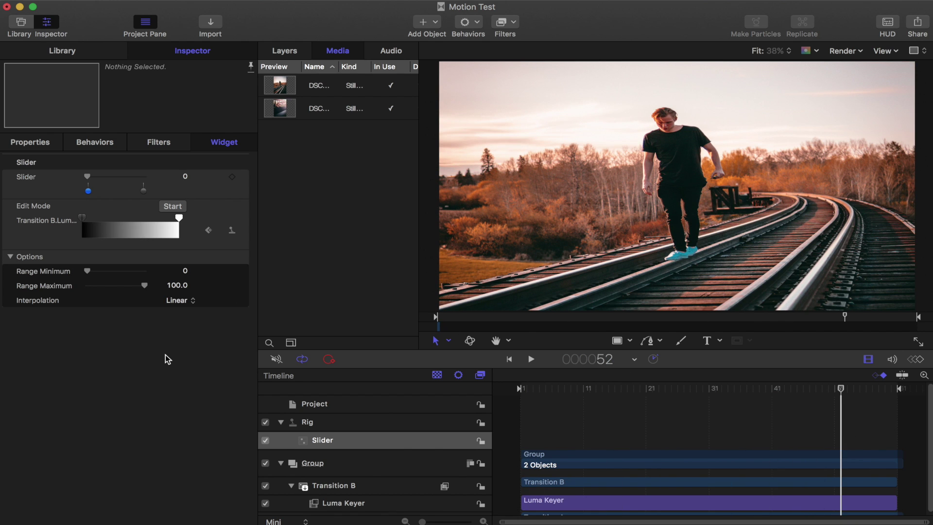